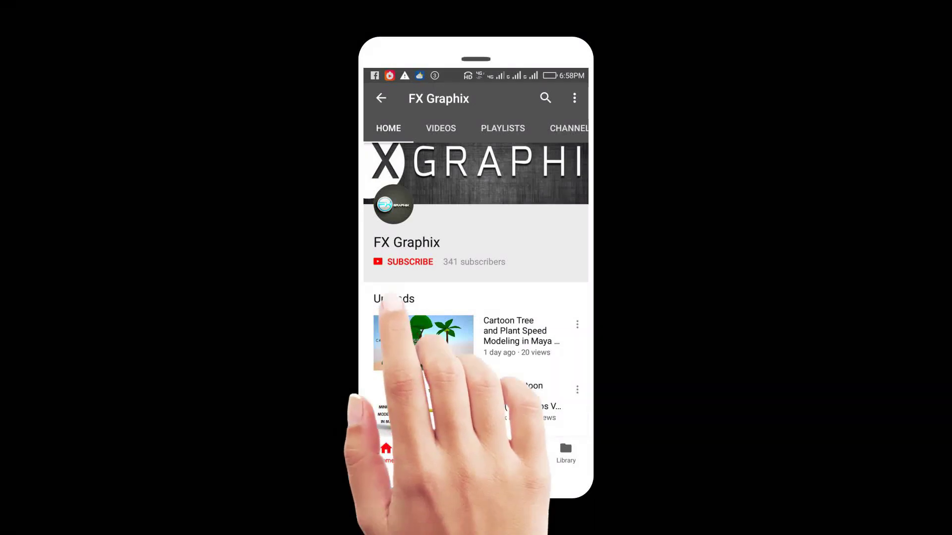
pyautogui.click(403, 263)
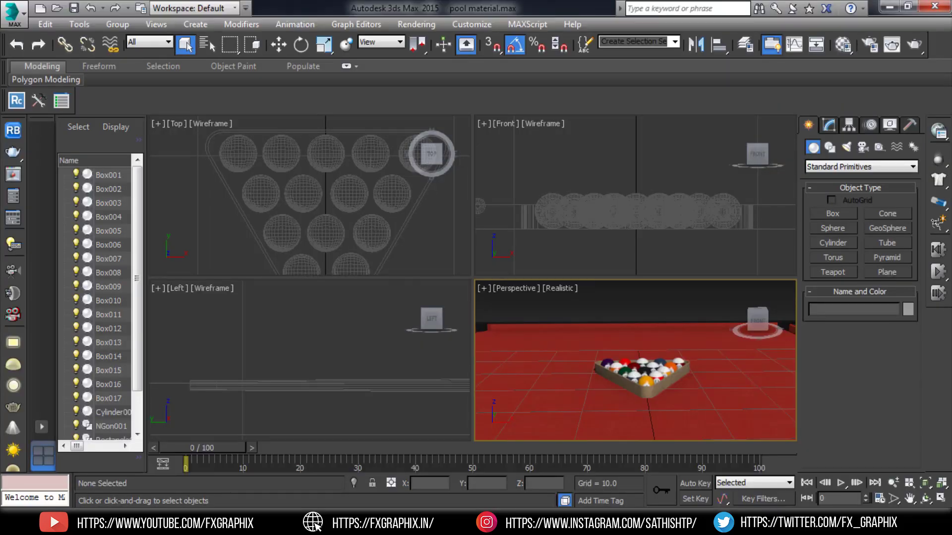
# - Move the triangular rack away from the racked balls to beside the table in the Top view
pyautogui.click(649, 394)
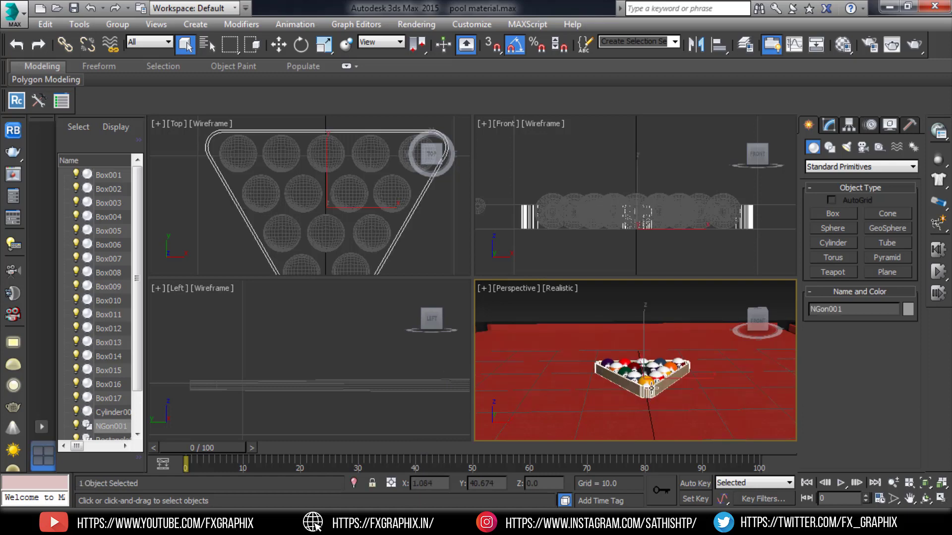
pyautogui.middleClick(328, 253)
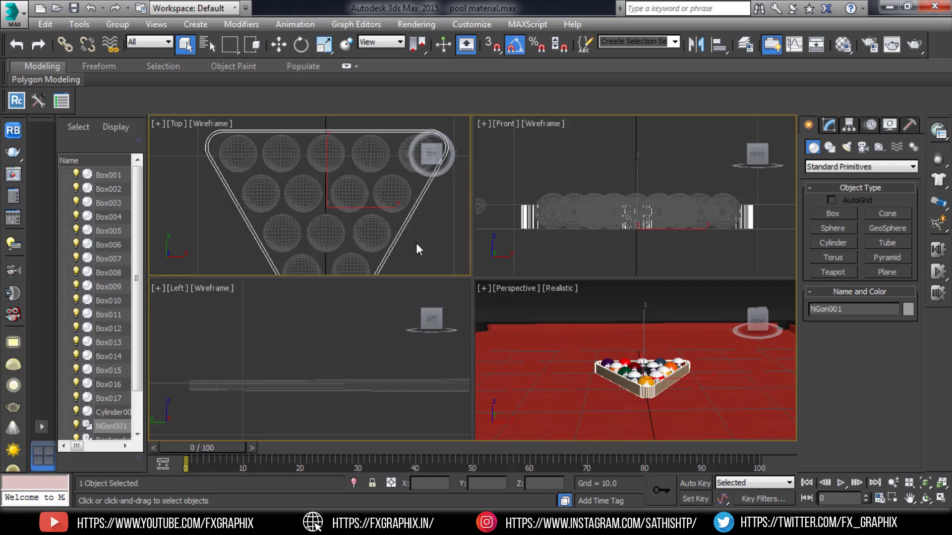
pyautogui.hotkey('alt', 'w')
pyautogui.moveTo(381, 251); pyautogui.dragTo(322, 258, button='middle')
pyautogui.scroll(-5, 322, 258)
pyautogui.press('w')
pyautogui.scroll(-1, 396, 273)
pyautogui.moveTo(396, 272); pyautogui.dragTo(476, 220, button='middle')
pyautogui.scroll(-1, 340, 287)
pyautogui.moveTo(470, 206); pyautogui.dragTo(682, 174)
# - Spread several of the racked balls individually to different spots across the table in the Top view
pyautogui.moveTo(418, 196); pyautogui.dragTo(498, 258)
pyautogui.scroll(-2, 496, 258)
pyautogui.moveTo(512, 295); pyautogui.dragTo(478, 276)
pyautogui.moveTo(477, 275); pyautogui.dragTo(513, 233, button='middle')
pyautogui.click(474, 243)
pyautogui.moveTo(491, 237); pyautogui.dragTo(439, 375)
pyautogui.moveTo(489, 271); pyautogui.dragTo(628, 191)
pyautogui.moveTo(505, 243); pyautogui.dragTo(573, 272)
pyautogui.click(502, 251)
pyautogui.moveTo(519, 236); pyautogui.dragTo(436, 134)
pyautogui.click(494, 265)
# - Move the remaining cluster of balls off the table and reposition the white cue ball on the table
pyautogui.moveTo(466, 228); pyautogui.dragTo(513, 278)
pyautogui.moveTo(510, 229); pyautogui.dragTo(716, 293)
pyautogui.moveTo(555, 396); pyautogui.dragTo(579, 232, button='middle')
pyautogui.click(548, 308)
pyautogui.moveTo(565, 285); pyautogui.dragTo(486, 263)
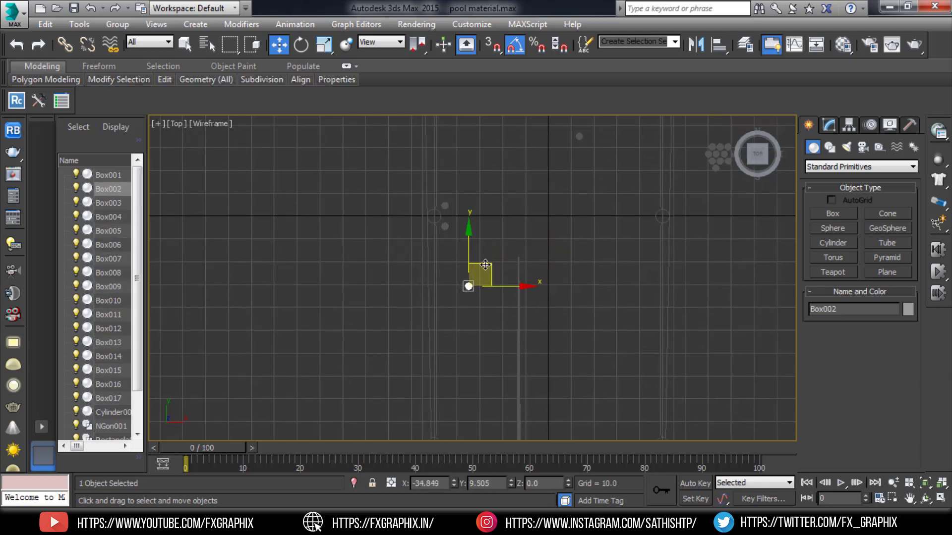
# - Move the cue stick in the Top view so its tip sits just behind the white cue ball
pyautogui.moveTo(515, 359); pyautogui.dragTo(539, 235, button='middle')
pyautogui.click(539, 236)
pyautogui.moveTo(561, 142); pyautogui.dragTo(581, 246, button='middle')
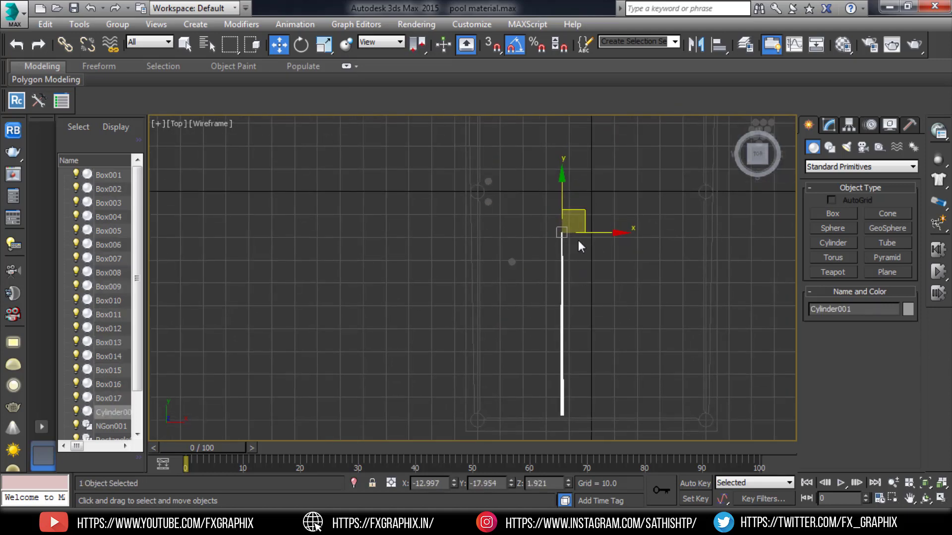
pyautogui.moveTo(581, 207); pyautogui.dragTo(535, 243)
pyautogui.scroll(3, 534, 267)
pyautogui.scroll(-3, 568, 219)
# - Turn off angle snap and rotate the cue stick about 13.5° around Z in the Top view
pyautogui.press('e')
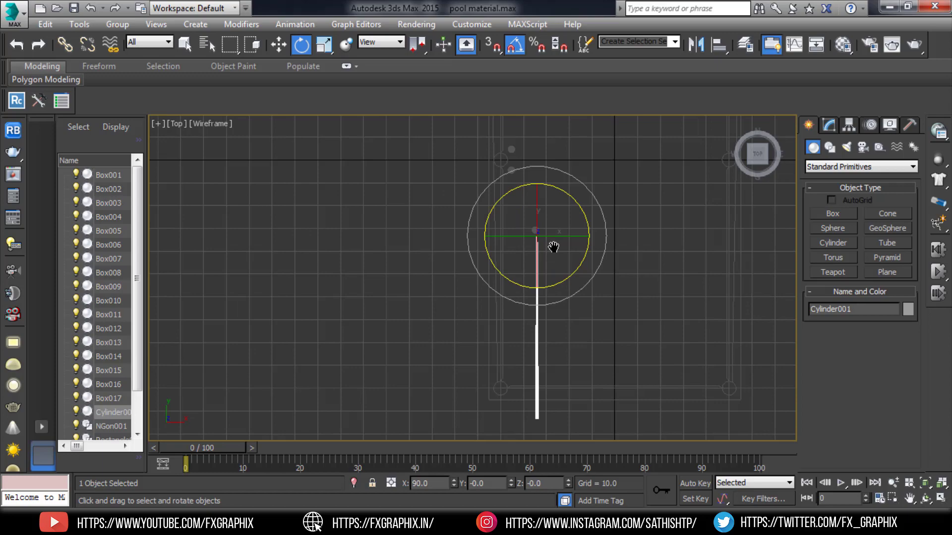
pyautogui.moveTo(563, 283); pyautogui.dragTo(620, 250)
pyautogui.hotkey('ctrl', 'z')
pyautogui.click(514, 46)
pyautogui.moveTo(557, 283); pyautogui.dragTo(577, 275)
pyautogui.hotkey('alt', 'w')
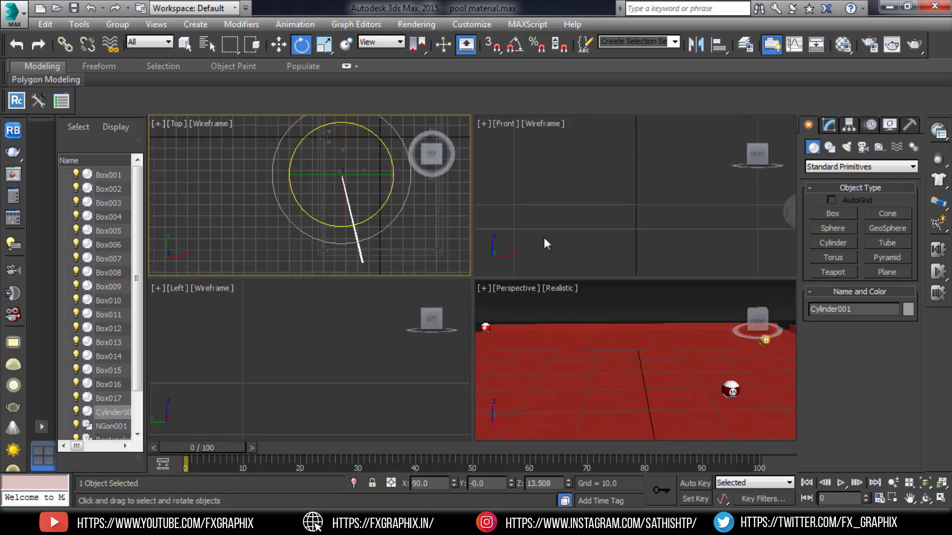
# - Rotate the white cue ball about 15° around Z and frame it in the maximized Perspective view
pyautogui.hotkey('alt', 'w')
pyautogui.scroll(10, 535, 226)
pyautogui.moveTo(510, 311); pyautogui.dragTo(500, 238, button='middle')
pyautogui.click(499, 238)
pyautogui.moveTo(499, 238); pyautogui.dragTo(518, 238)
pyautogui.hotkey('alt', 'w')
pyautogui.rightClick(543, 327)
pyautogui.hotkey('alt', 'w')
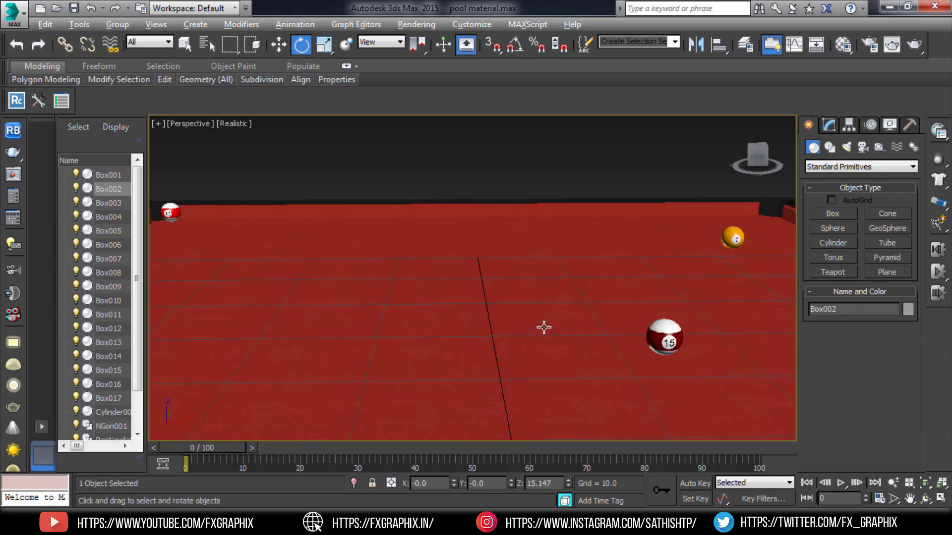
pyautogui.press('z')
pyautogui.keyDown('alt'); pyautogui.moveTo(544, 327); pyautogui.dragTo(257, 289, button='middle'); pyautogui.keyUp('alt')
# - Set the rotation reference coordinate system to Local and tilt the cue stick slightly lengthwise
pyautogui.click(563, 277)
pyautogui.press('w')
pyautogui.scroll(3, 560, 325)
pyautogui.press('e')
pyautogui.scroll(-3, 280, 277)
pyautogui.click(381, 43)
pyautogui.click(379, 92)
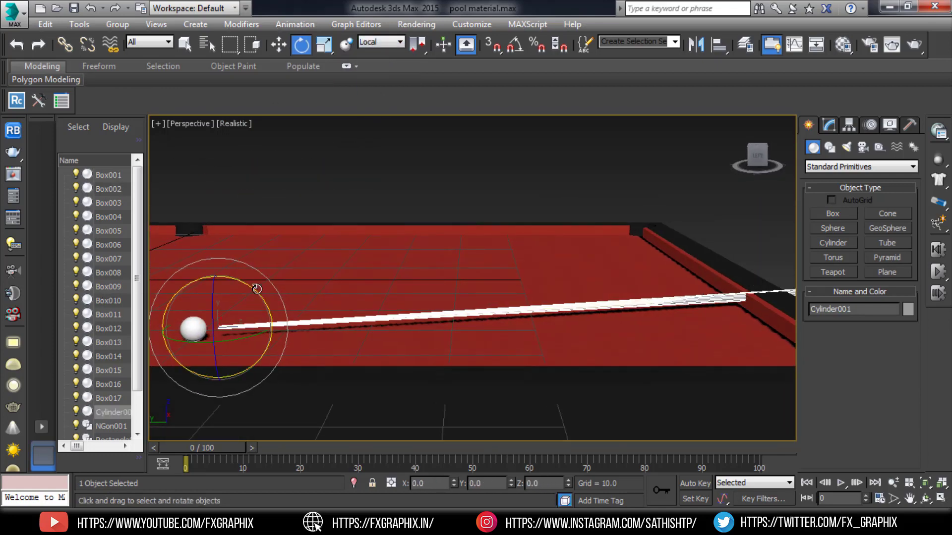
pyautogui.moveTo(257, 288); pyautogui.dragTo(254, 286)
pyautogui.keyDown('alt'); pyautogui.moveTo(357, 293); pyautogui.dragTo(277, 302, button='middle'); pyautogui.keyUp('alt')
# - Move the cue stick along X to about -33.3 to line its tip up with the white ball
pyautogui.press('w')
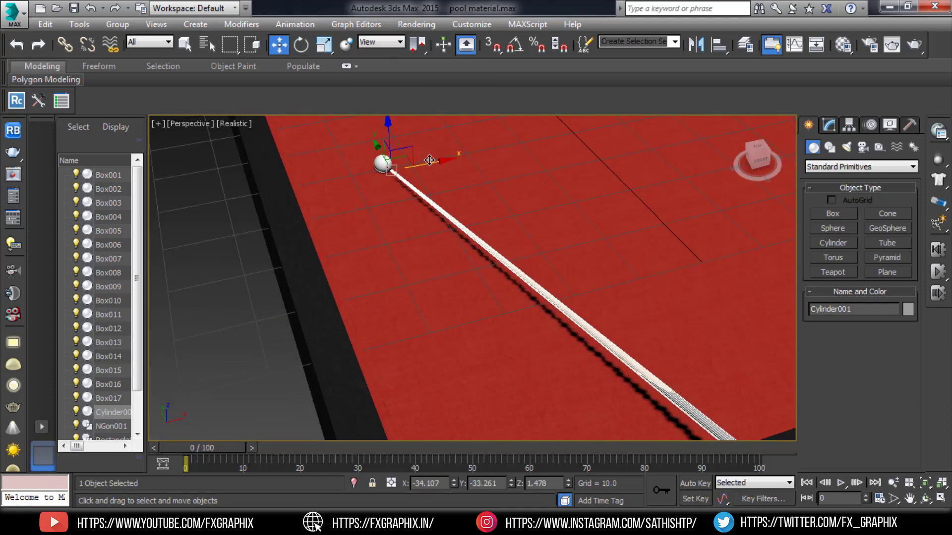
pyautogui.moveTo(428, 159); pyautogui.dragTo(437, 157)
pyautogui.keyDown('alt'); pyautogui.moveTo(302, 290); pyautogui.dragTo(347, 306, button='middle'); pyautogui.keyUp('alt')
pyautogui.scroll(5, 347, 307)
pyautogui.moveTo(414, 226); pyautogui.dragTo(430, 226)
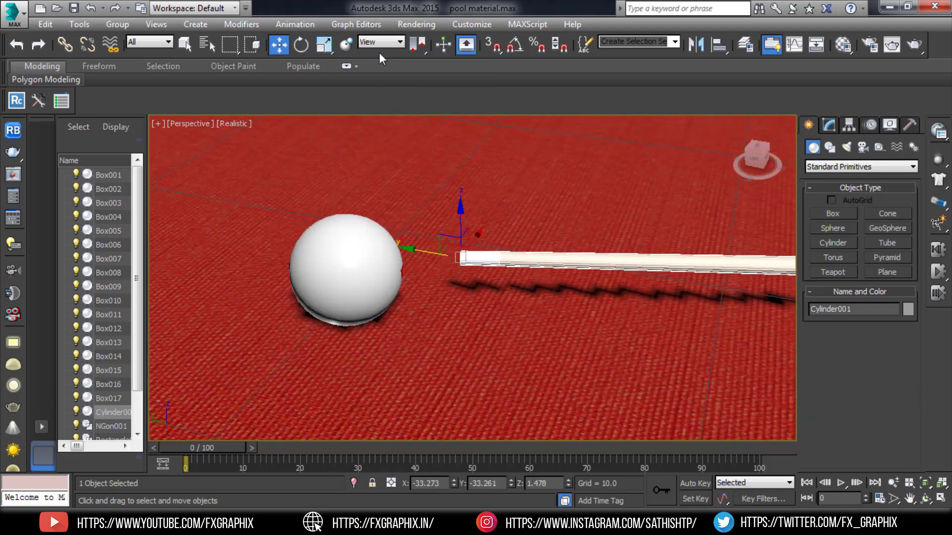
# - Set the move coordinate system to Local and slide the cue stick lengthwise until its tip meets the white ball
pyautogui.click(382, 42)
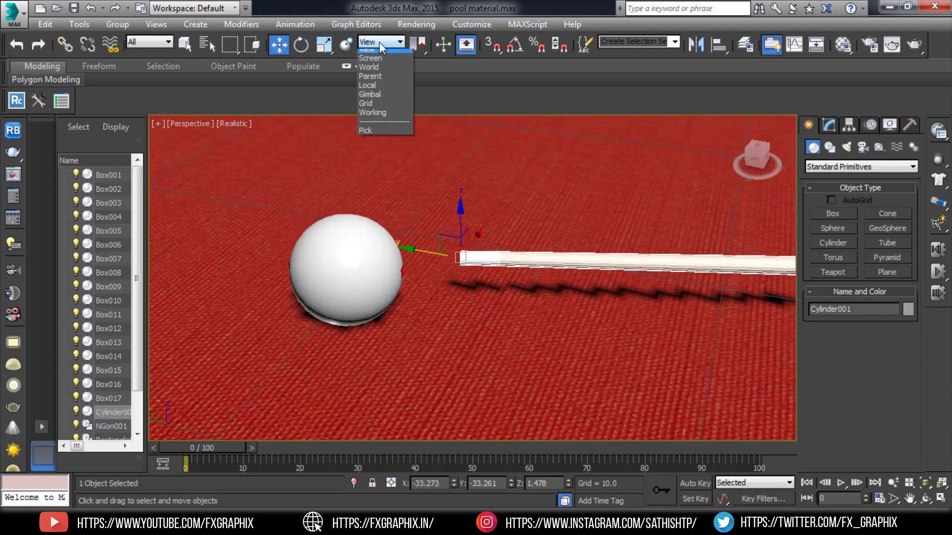
pyautogui.click(372, 91)
pyautogui.keyDown('alt'); pyautogui.moveTo(496, 218); pyautogui.dragTo(427, 221, button='middle'); pyautogui.keyUp('alt')
pyautogui.scroll(-5, 533, 191)
pyautogui.keyDown('alt'); pyautogui.moveTo(532, 191); pyautogui.dragTo(347, 237, button='middle'); pyautogui.keyUp('alt')
pyautogui.scroll(5, 272, 263)
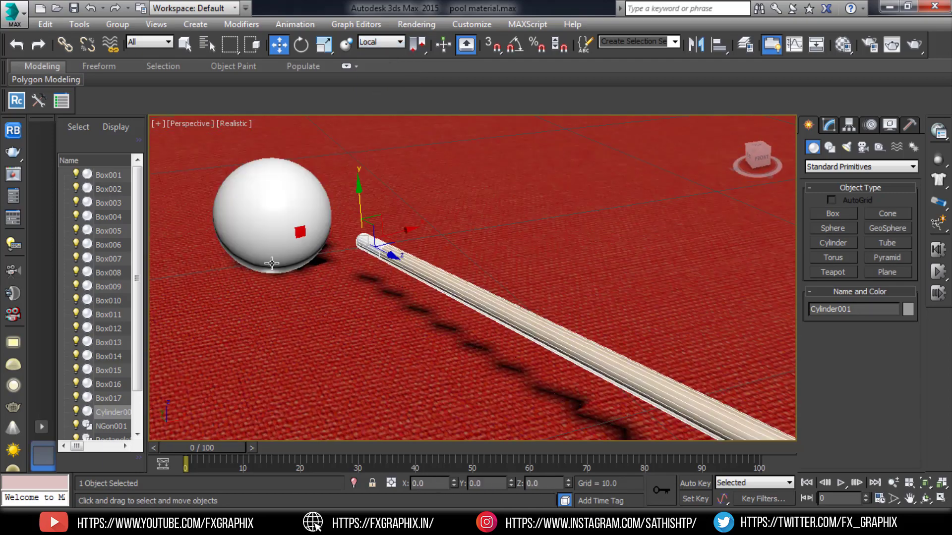
pyautogui.moveTo(271, 264); pyautogui.dragTo(378, 280, button='middle')
pyautogui.moveTo(510, 275); pyautogui.dragTo(464, 279)
pyautogui.keyDown('alt'); pyautogui.moveTo(463, 280); pyautogui.dragTo(450, 276, button='middle'); pyautogui.keyUp('alt')
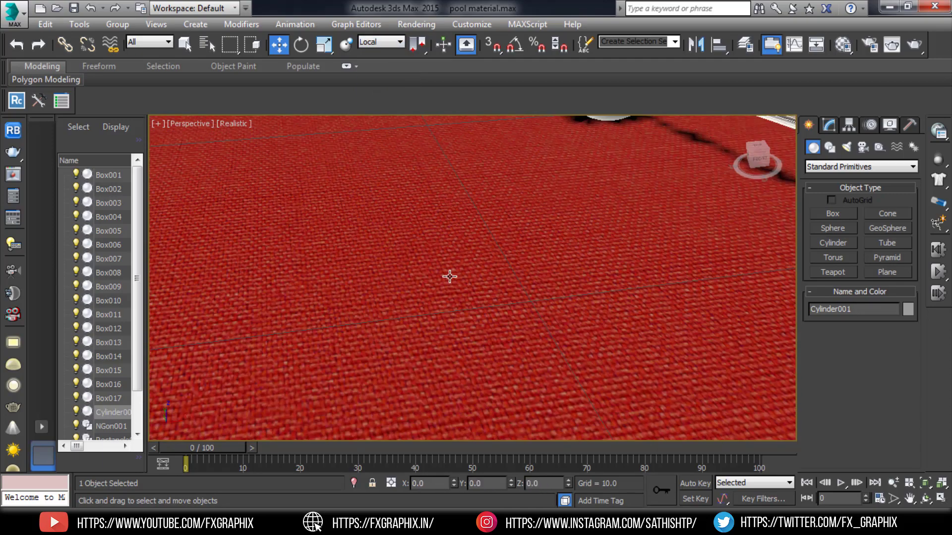
pyautogui.scroll(-6, 449, 277)
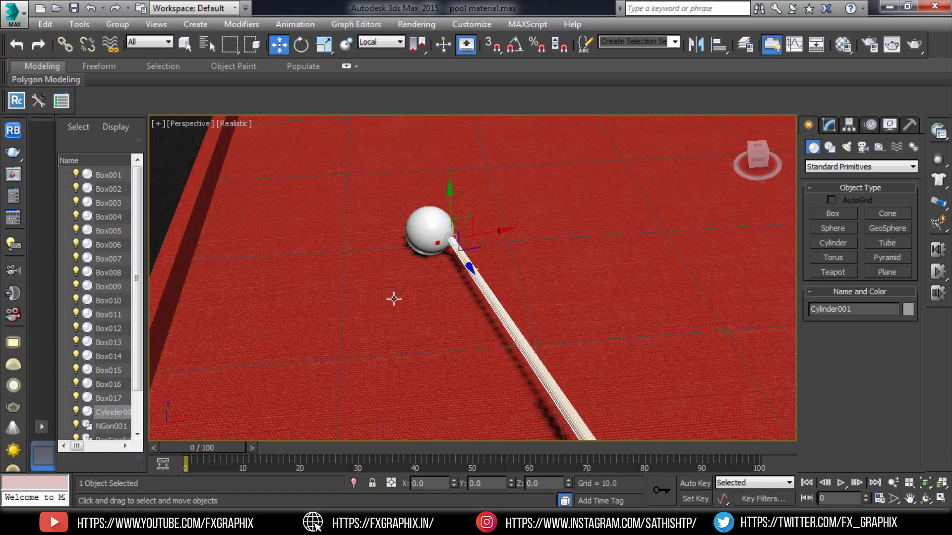
# - Pull the cue stick back along its local Z axis by about 7 units from the white ball
pyautogui.scroll(-3, 455, 250)
pyautogui.moveTo(512, 334); pyautogui.dragTo(648, 349, button='middle')
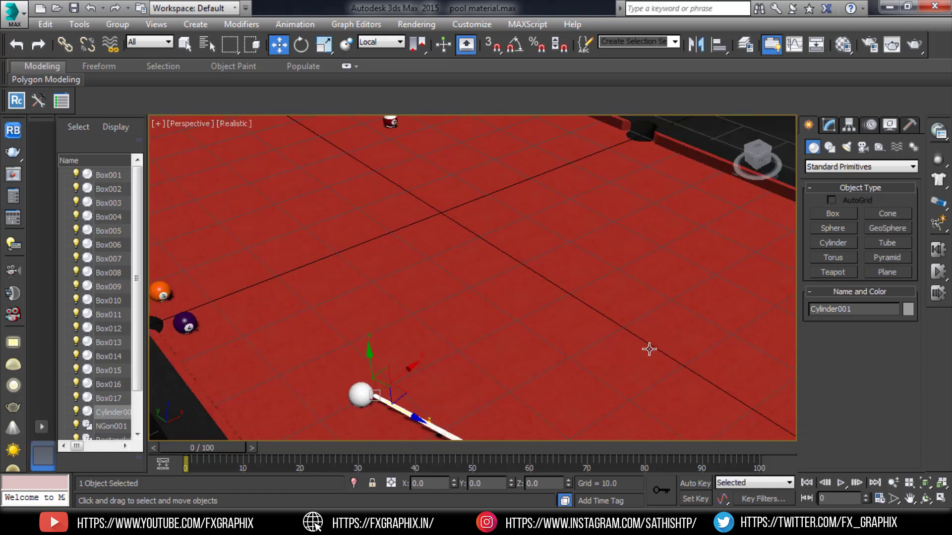
pyautogui.scroll(2, 595, 218)
pyautogui.moveTo(595, 218); pyautogui.dragTo(694, 134, button='middle')
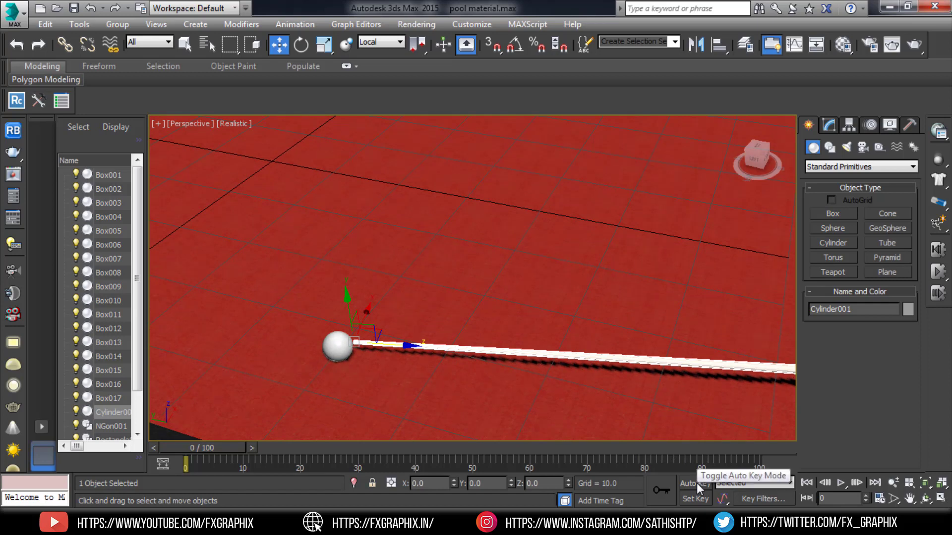
pyautogui.moveTo(403, 347); pyautogui.dragTo(476, 359)
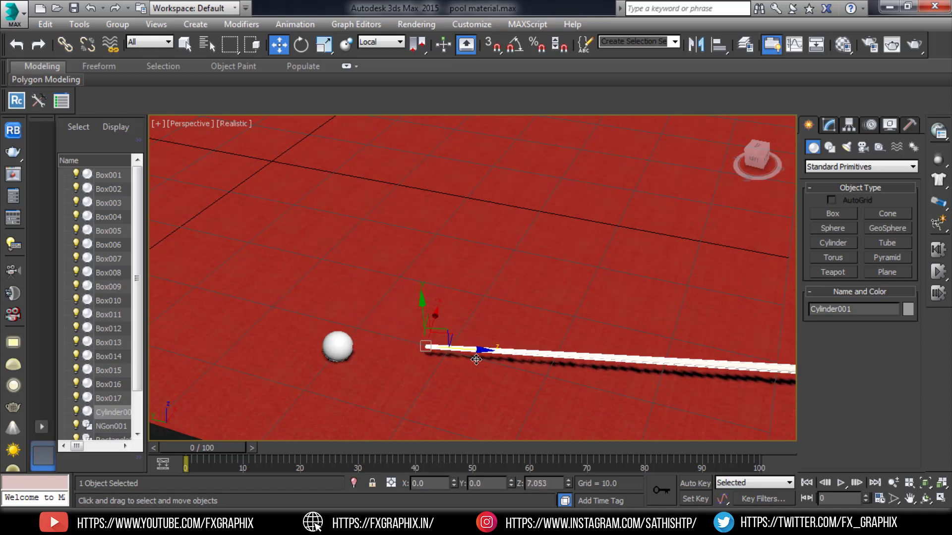
# - With Auto Key on, animate the cue stick sliding forward to the white ball at frame 40
pyautogui.click(695, 483)
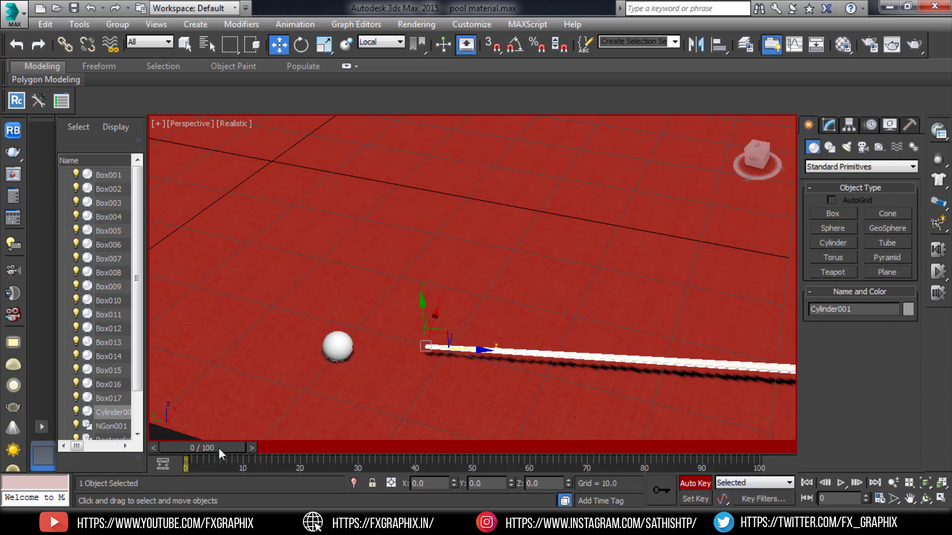
pyautogui.moveTo(219, 449); pyautogui.dragTo(436, 464)
pyautogui.press('w')
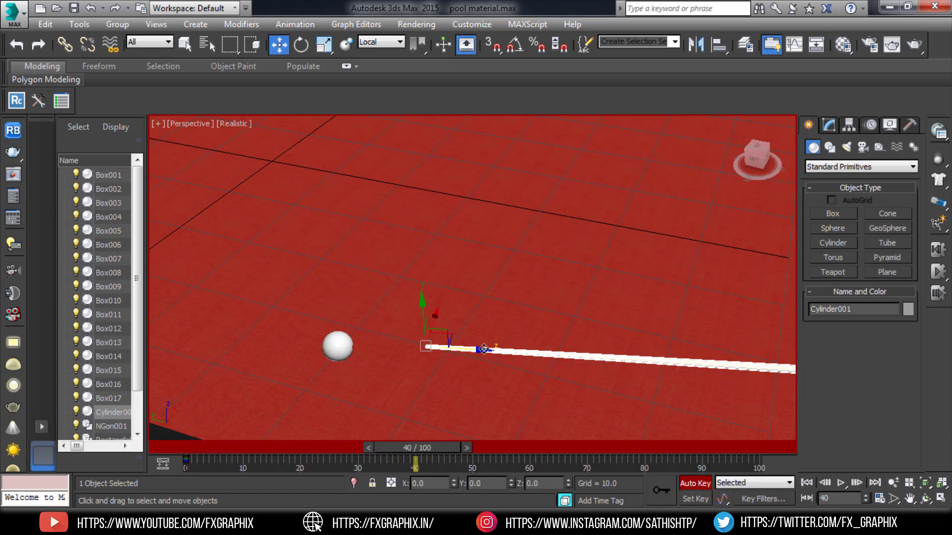
pyautogui.moveTo(483, 349); pyautogui.dragTo(413, 354)
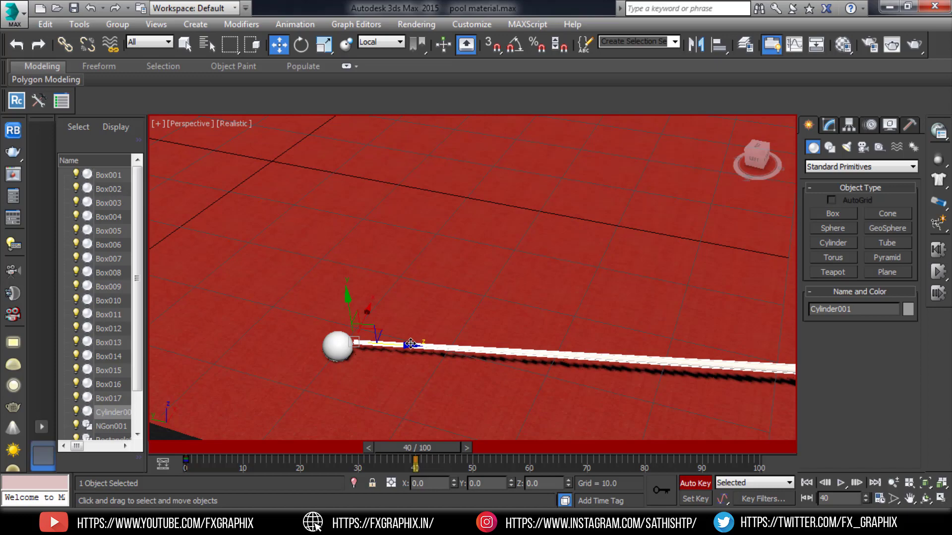
pyautogui.scroll(8, 404, 342)
pyautogui.scroll(-7, 399, 346)
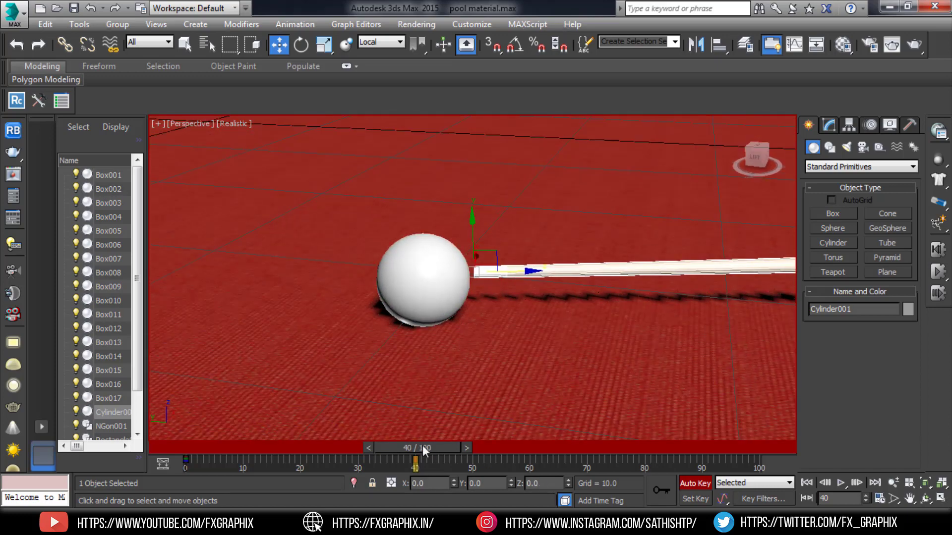
# - Set the animation length to 200 frames in the time configuration
pyautogui.moveTo(422, 445); pyautogui.dragTo(646, 449)
pyautogui.moveTo(565, 343); pyautogui.dragTo(340, 346, button='middle')
pyautogui.scroll(-4, 343, 347)
pyautogui.click(880, 498)
pyautogui.click(879, 498)
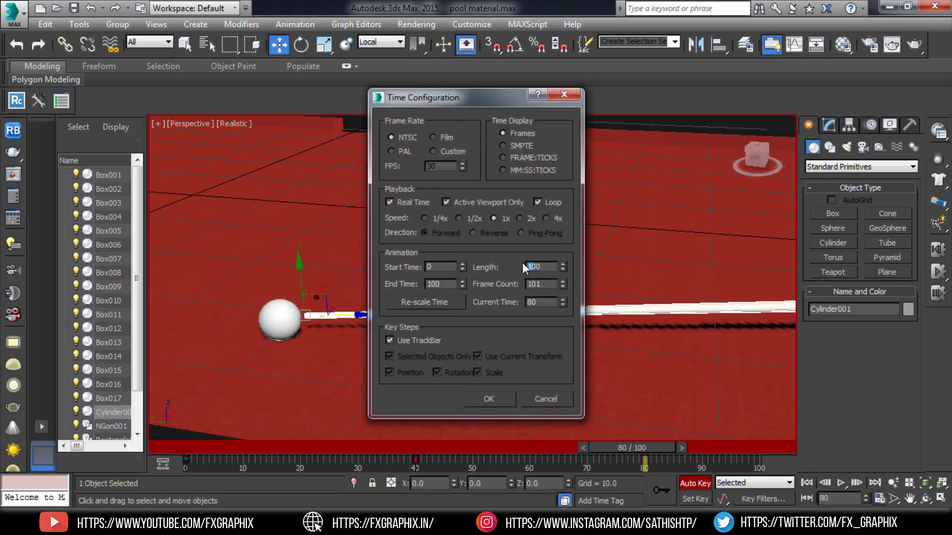
pyautogui.write('2')
pyautogui.click(482, 399)
# - Key the cue stick thrusting forward through the white ball at frame 105 and turn off Auto Key
pyautogui.moveTo(435, 447); pyautogui.dragTo(522, 446)
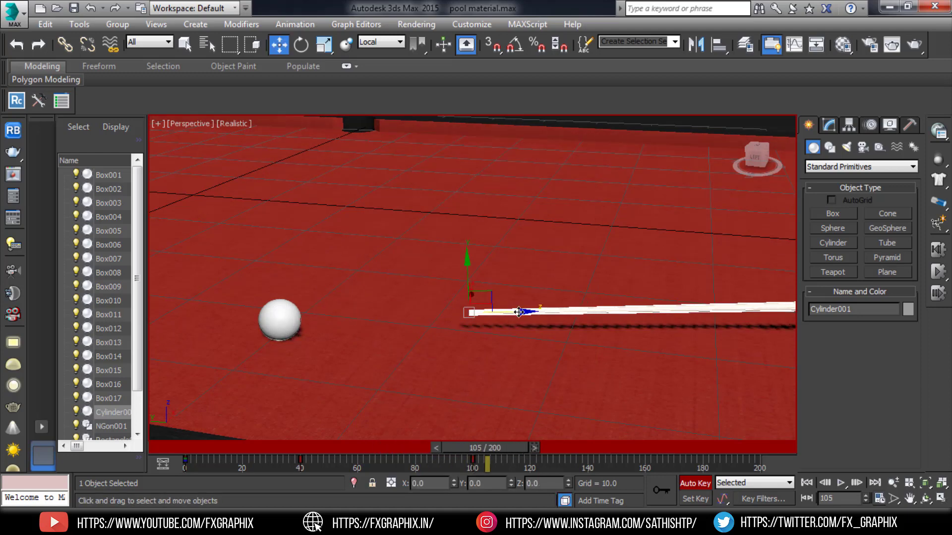
pyautogui.moveTo(520, 311); pyautogui.dragTo(260, 317)
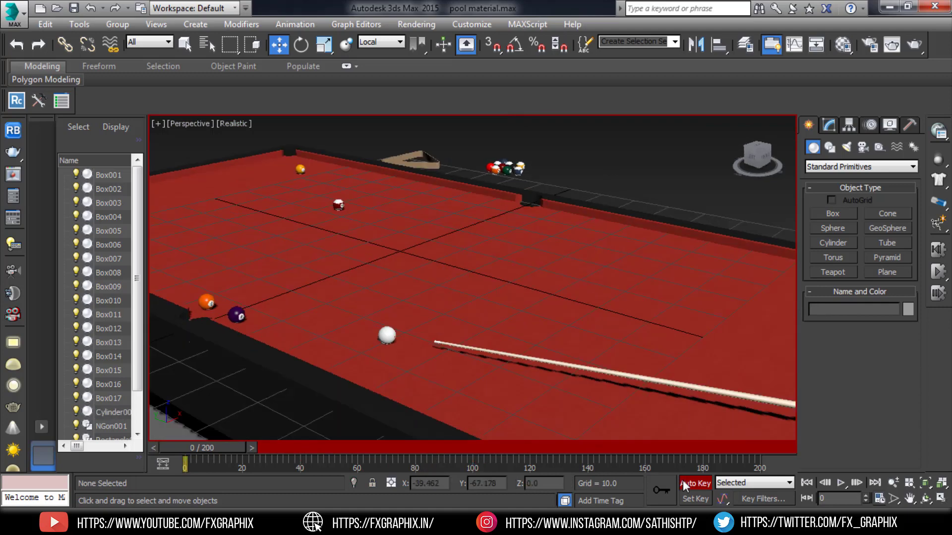
pyautogui.click(695, 483)
# - Play back the cue stick animation and return to frame 0
pyautogui.click(841, 484)
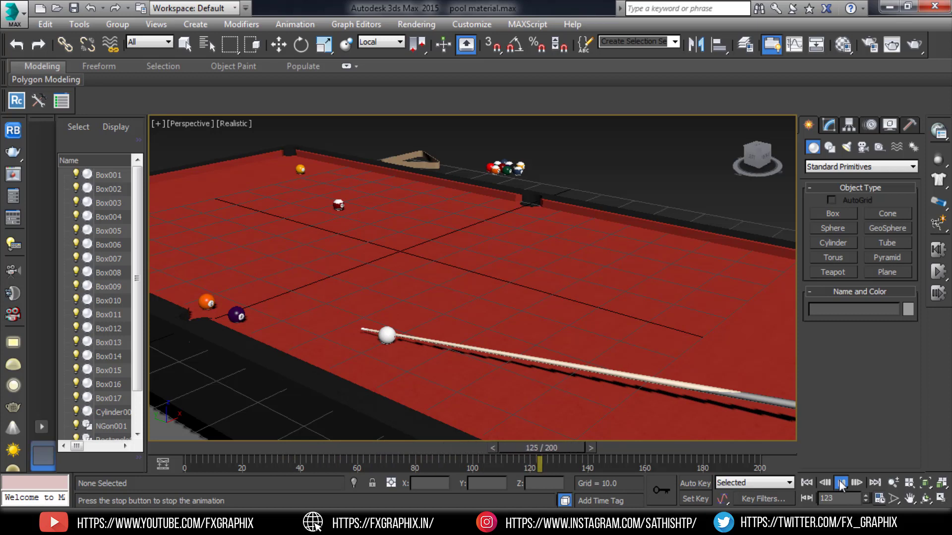
pyautogui.press('w')
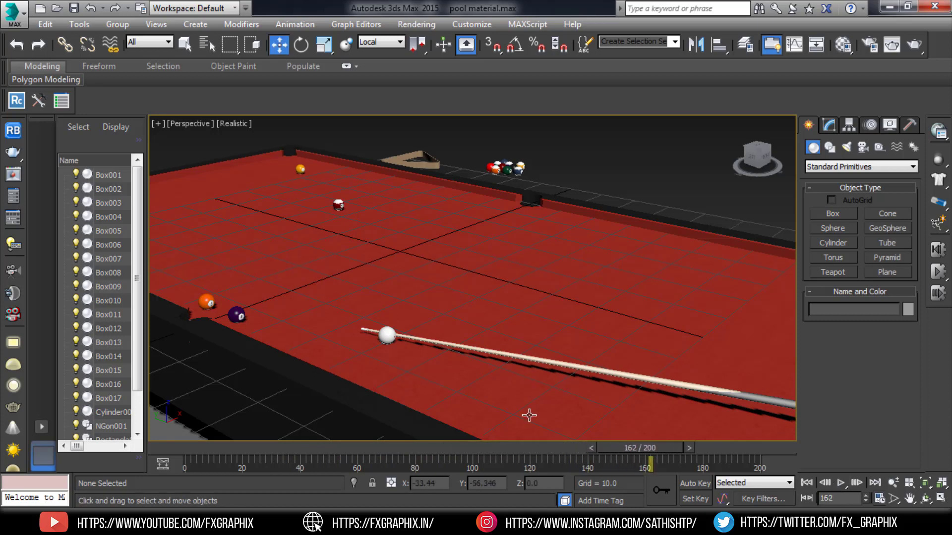
pyautogui.moveTo(633, 447); pyautogui.dragTo(184, 460)
pyautogui.moveTo(407, 333); pyautogui.dragTo(370, 320, button='middle')
pyautogui.scroll(-2, 478, 292)
pyautogui.click(476, 315)
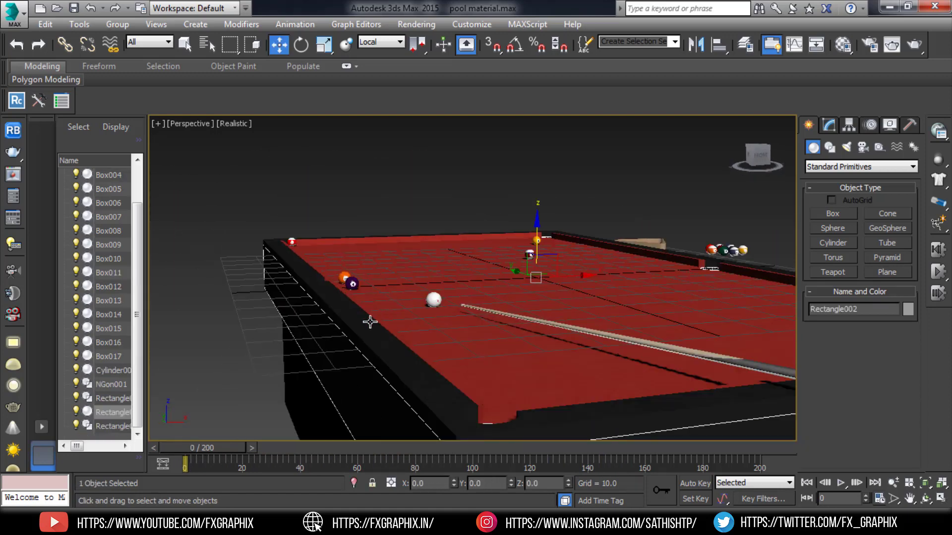
pyautogui.keyDown('ctrl'); pyautogui.click(375, 324); pyautogui.keyUp('ctrl')
pyautogui.keyDown('ctrl'); pyautogui.click(393, 332); pyautogui.keyUp('ctrl')
pyautogui.keyDown('alt'); pyautogui.moveTo(488, 335); pyautogui.dragTo(439, 295, button='middle'); pyautogui.keyUp('alt')
pyautogui.click(269, 314)
pyautogui.moveTo(418, 328)
pyautogui.keyDown('alt'); pyautogui.mouseDown(button='middle')
pyautogui.moveTo(421, 318)
pyautogui.moveTo(427, 336)
pyautogui.mouseUp(button='middle'); pyautogui.keyUp('alt')
pyautogui.scroll(-3, 426, 335)
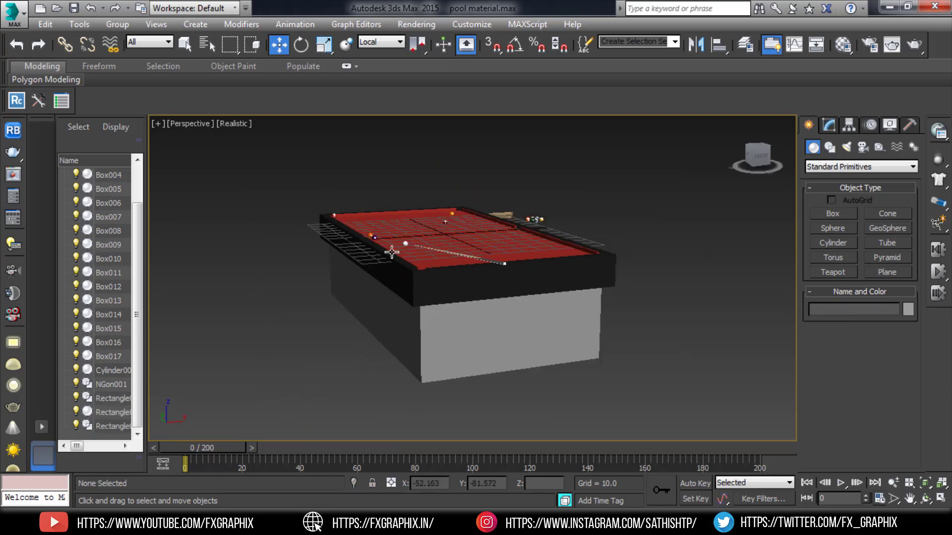
# - Raise all the scene objects vertically together, and lift the animated cue stick separately back above the table surface
pyautogui.moveTo(513, 265); pyautogui.dragTo(609, 319)
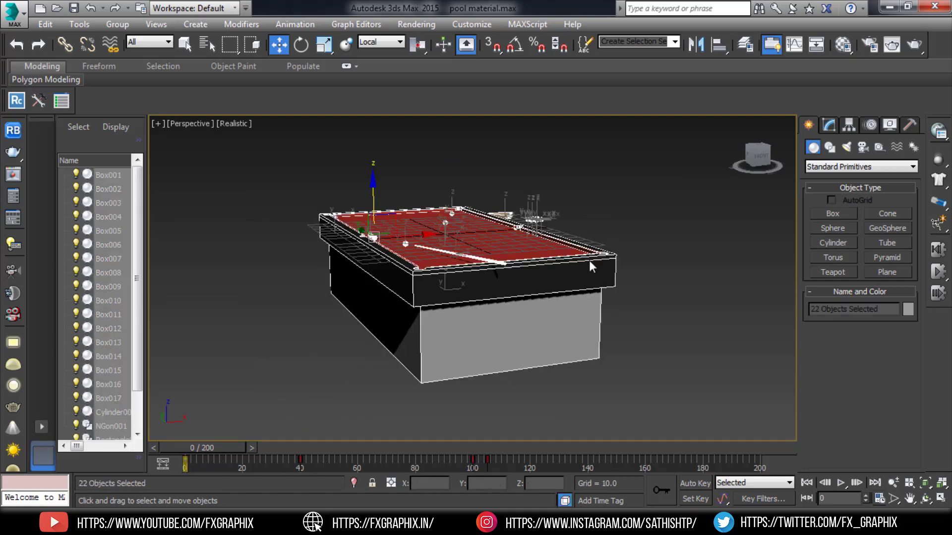
pyautogui.moveTo(504, 175); pyautogui.dragTo(504, 153)
pyautogui.click(508, 264)
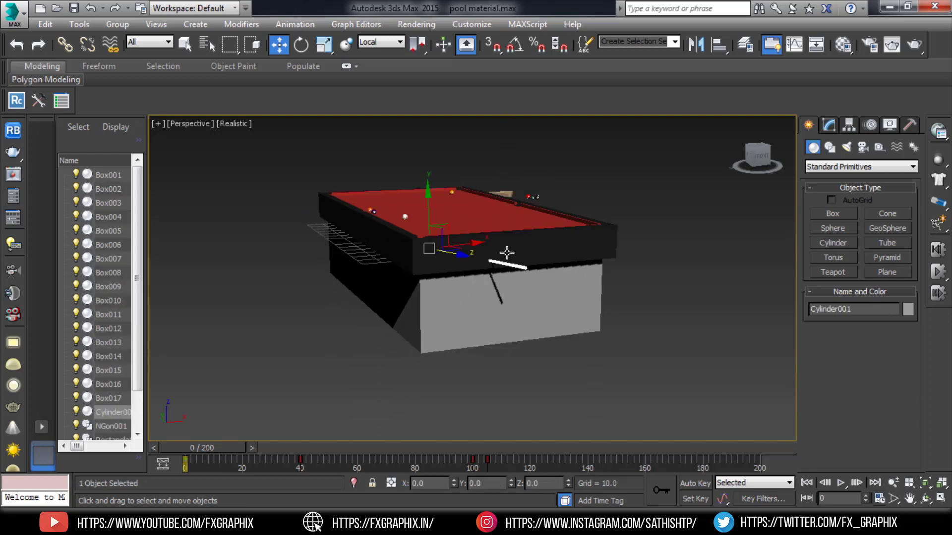
pyautogui.moveTo(429, 217); pyautogui.dragTo(429, 187)
pyautogui.keyDown('alt'); pyautogui.moveTo(432, 208); pyautogui.dragTo(545, 224, button='middle'); pyautogui.keyUp('alt')
pyautogui.scroll(4, 496, 233)
# - Check the animation up to the strike and slide the cue stick forward along its length toward the white ball
pyautogui.click(840, 484)
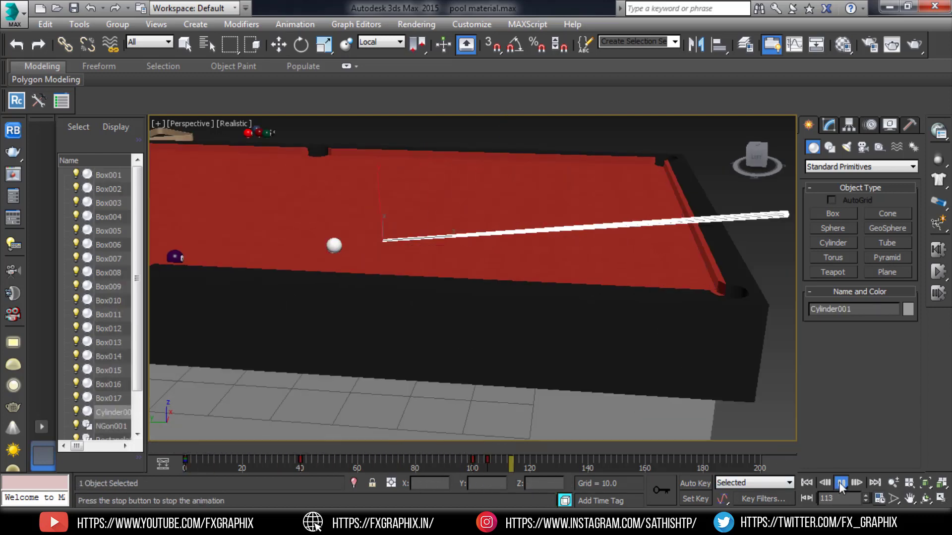
pyautogui.click(840, 484)
pyautogui.moveTo(316, 448); pyautogui.dragTo(485, 447)
pyautogui.moveTo(429, 240); pyautogui.dragTo(356, 246)
# - Scrub and play the animation from frame 0 to check the adjusted cue stroke
pyautogui.moveTo(479, 449); pyautogui.dragTo(130, 459)
pyautogui.moveTo(194, 450); pyautogui.dragTo(267, 459)
pyautogui.click(841, 484)
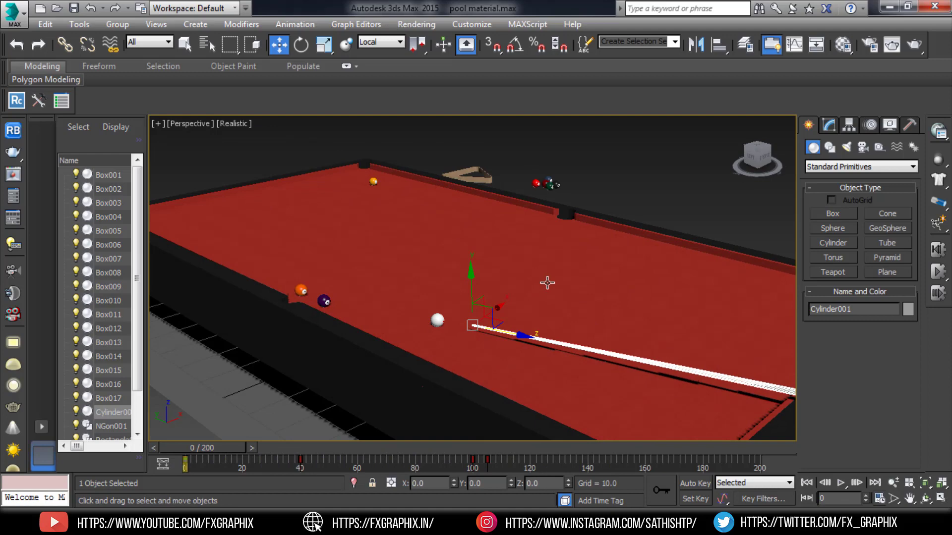
# - Set the table's playing surface, cushion rails and outer frame as MassFX static rigid bodies
pyautogui.click(547, 282)
pyautogui.keyDown('ctrl'); pyautogui.click(600, 219); pyautogui.keyUp('ctrl')
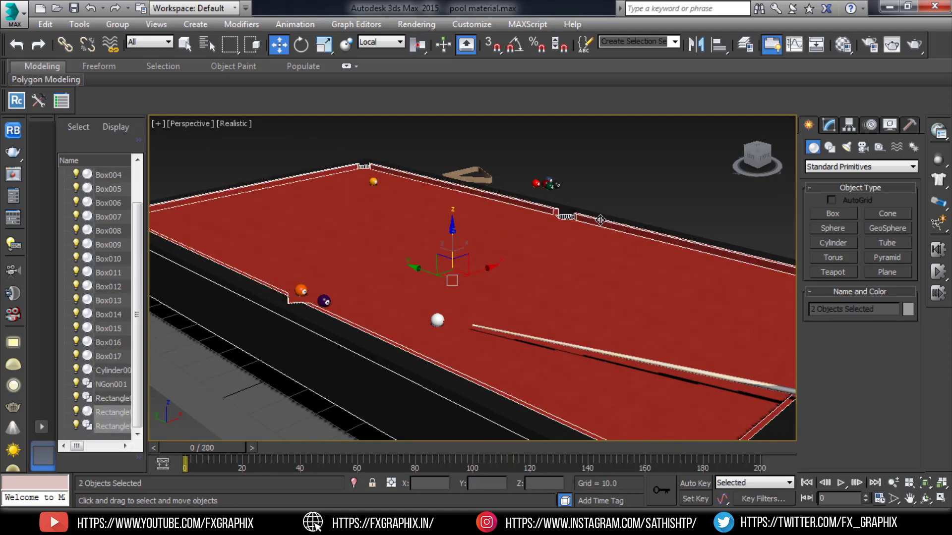
pyautogui.keyDown('ctrl'); pyautogui.click(606, 218); pyautogui.keyUp('ctrl')
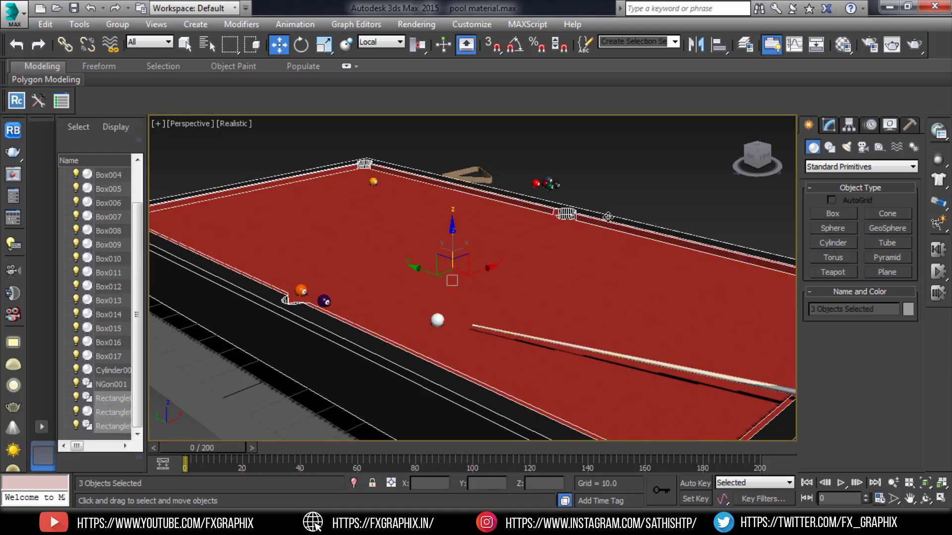
pyautogui.scroll(-3, 592, 334)
pyautogui.scroll(-3, 626, 320)
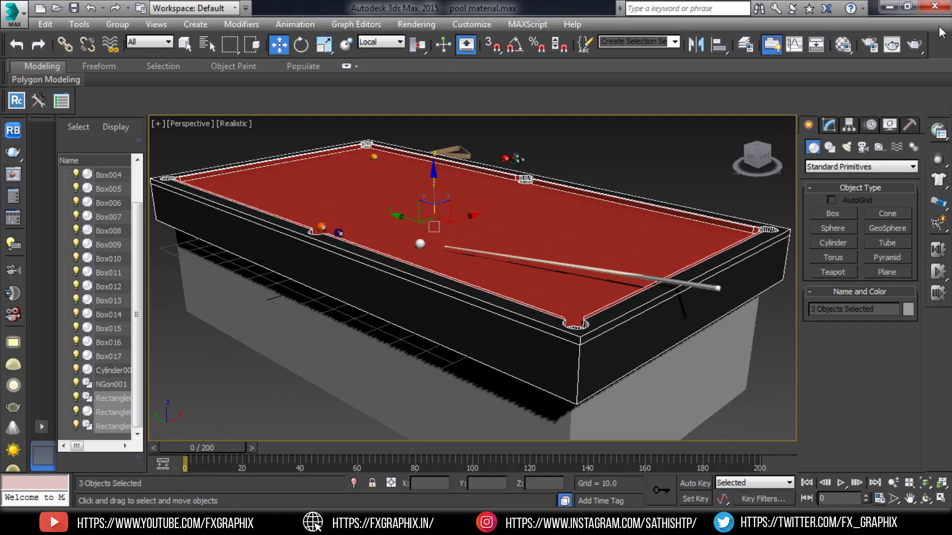
pyautogui.rightClick(946, 51)
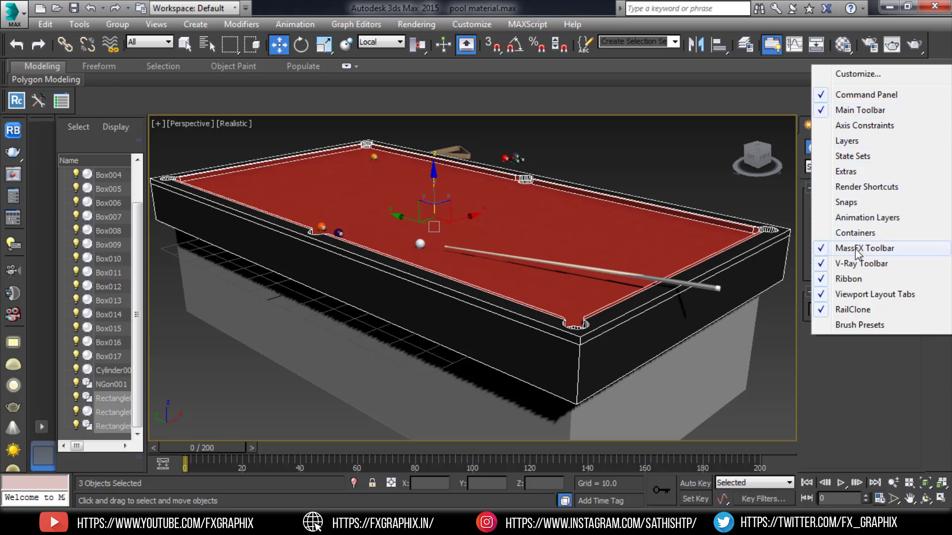
pyautogui.click(887, 373)
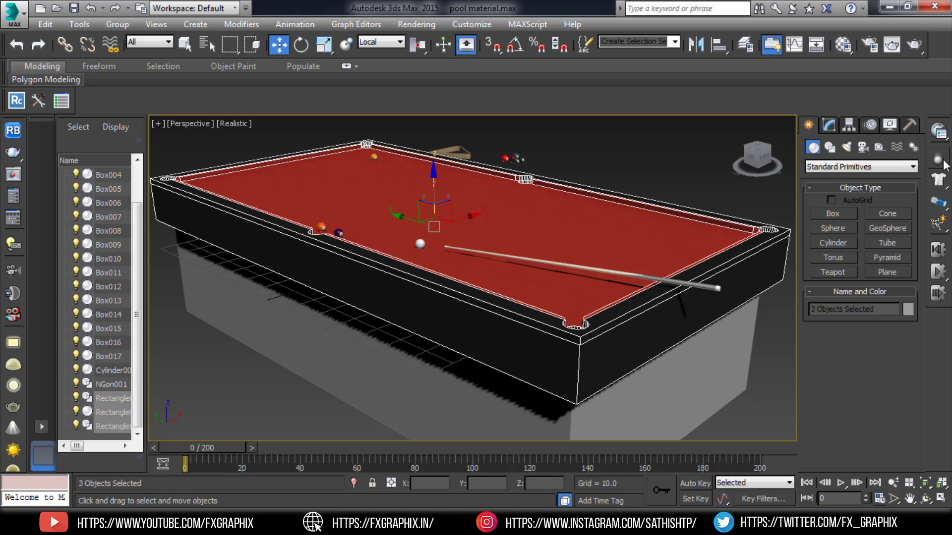
pyautogui.click(938, 160)
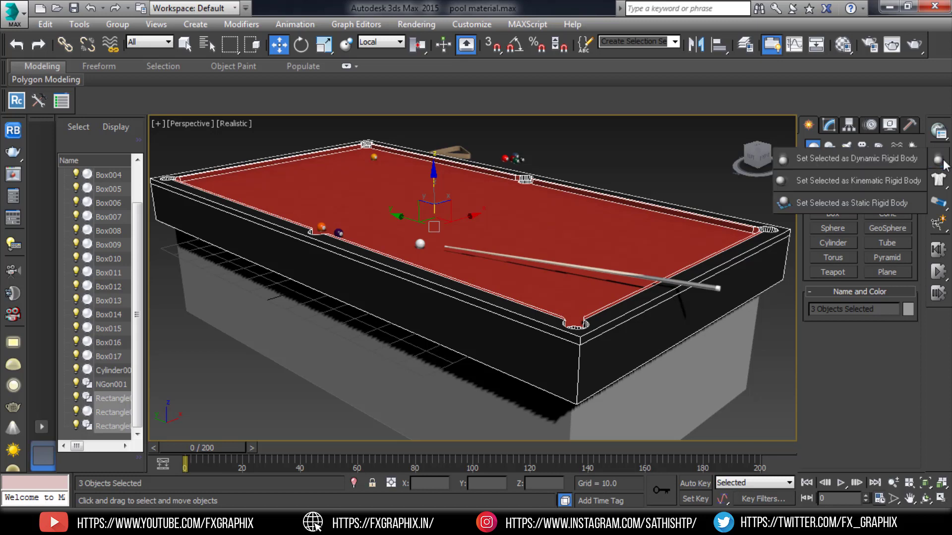
pyautogui.click(883, 203)
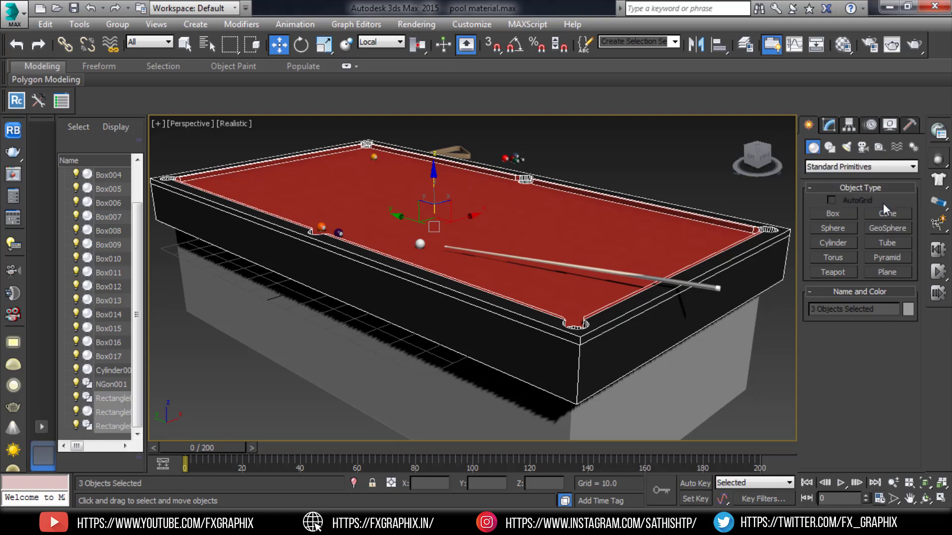
# - Set the rigid body shape type of the table's red playing surface piece to Original
pyautogui.moveTo(571, 181); pyautogui.dragTo(591, 244, button='middle')
pyautogui.click(639, 197)
pyautogui.click(615, 249)
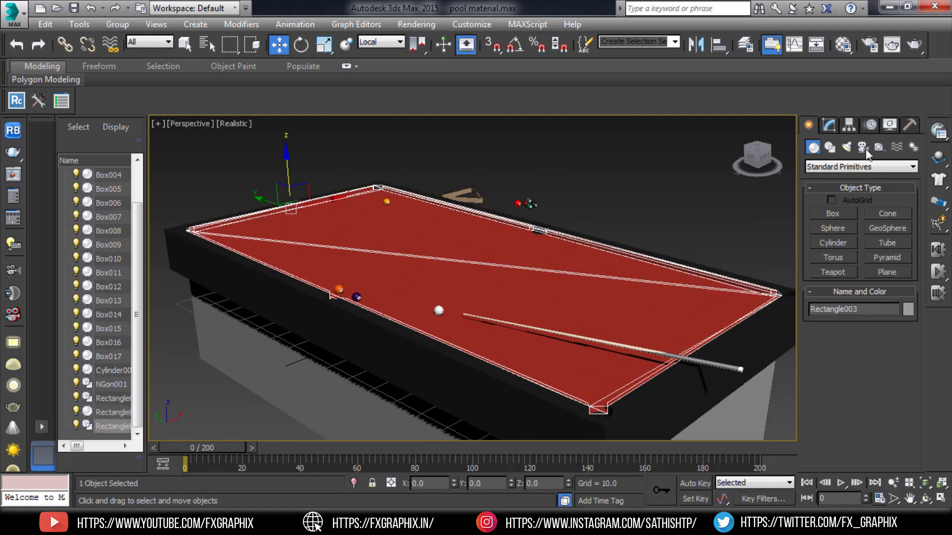
pyautogui.click(829, 126)
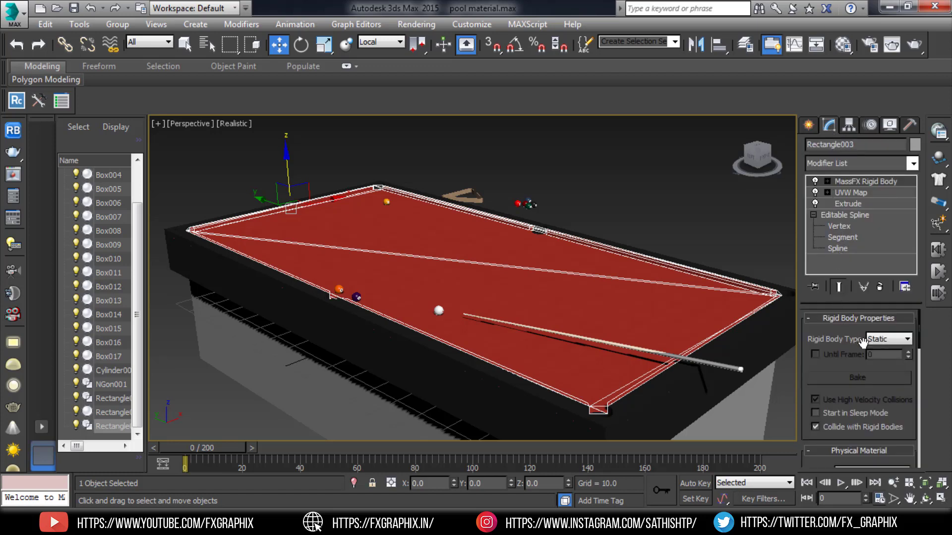
pyautogui.moveTo(841, 365); pyautogui.dragTo(845, 230)
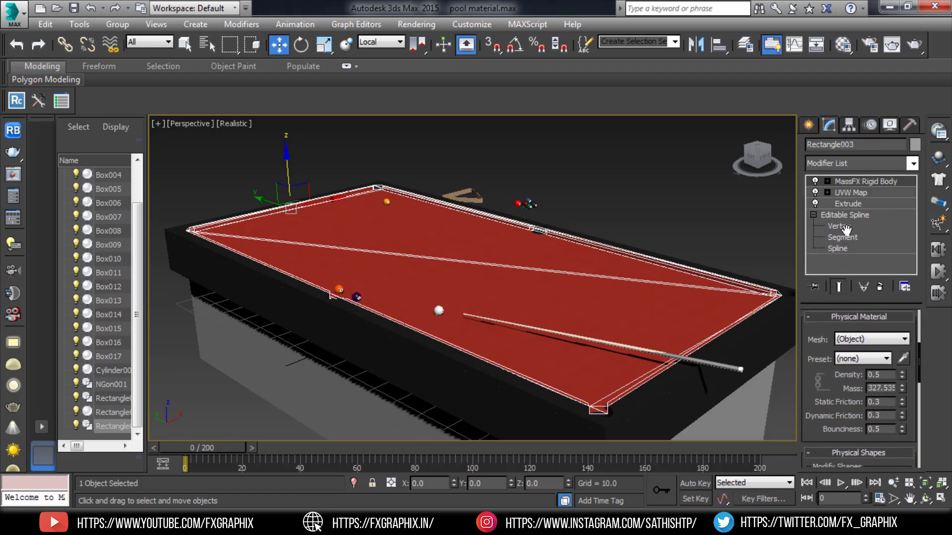
pyautogui.moveTo(815, 392); pyautogui.dragTo(823, 202)
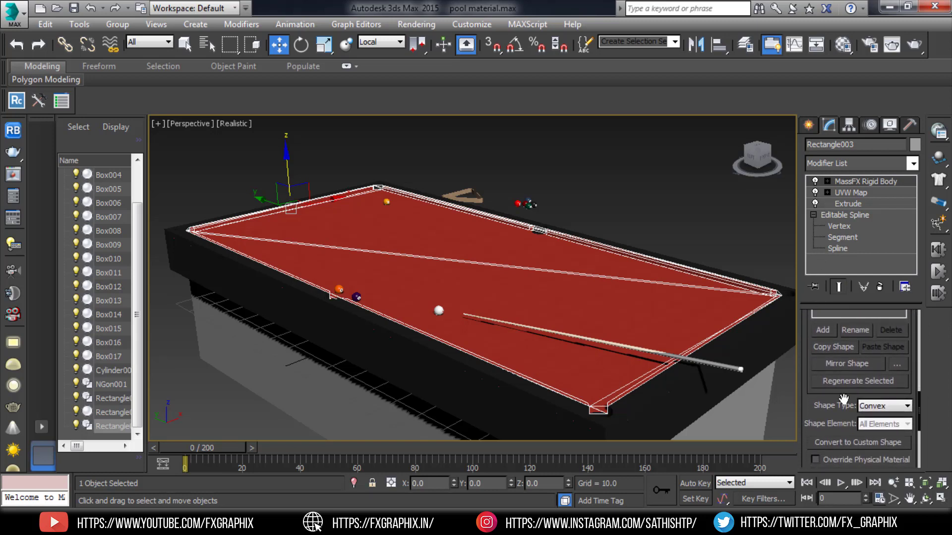
pyautogui.moveTo(843, 401); pyautogui.dragTo(841, 345)
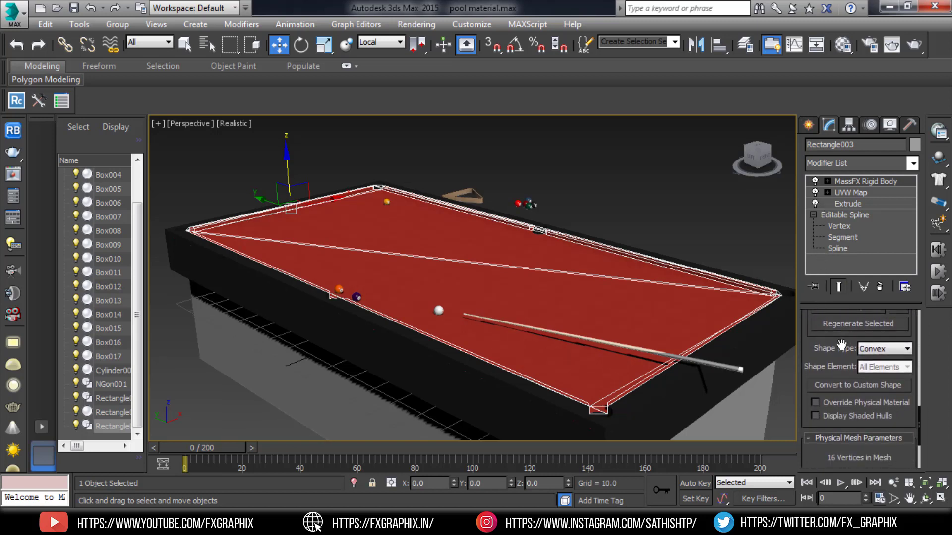
pyautogui.click(874, 350)
pyautogui.click(873, 400)
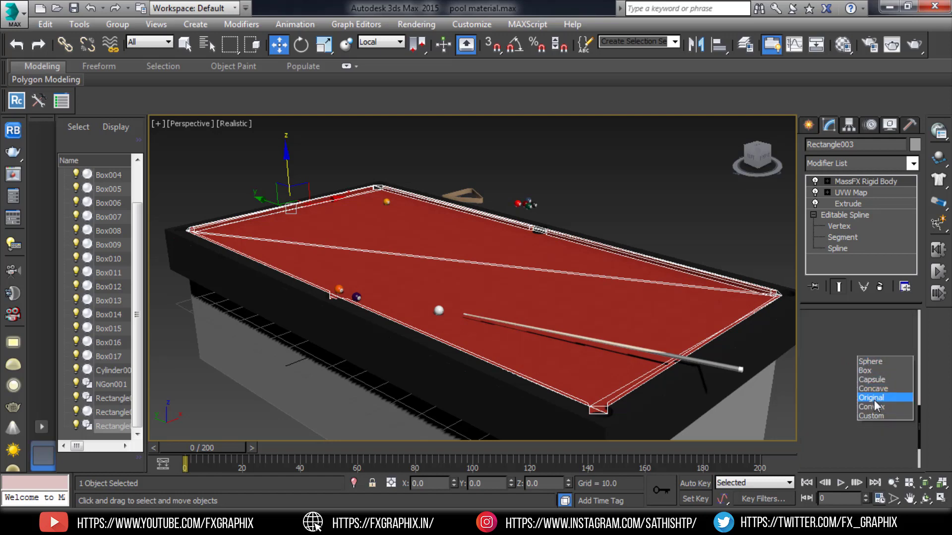
# - Apply the Original shape type to the rigid bodies of the outer table frame parts too
pyautogui.click(763, 327)
pyautogui.click(878, 385)
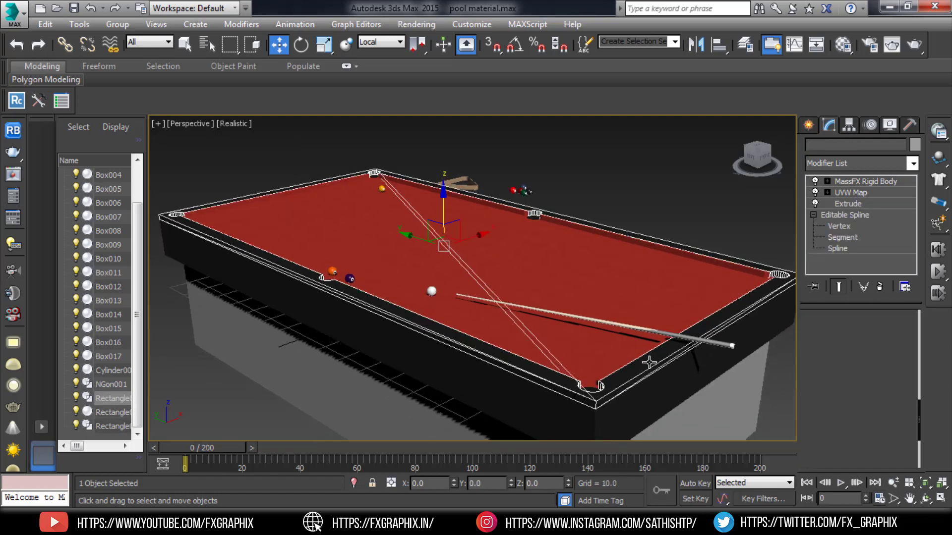
pyautogui.click(885, 384)
pyautogui.click(873, 434)
# - Set the white, yellow, orange and purple balls on the table as dynamic rigid bodies
pyautogui.keyDown('alt'); pyautogui.moveTo(514, 342); pyautogui.dragTo(590, 340, button='middle'); pyautogui.keyUp('alt')
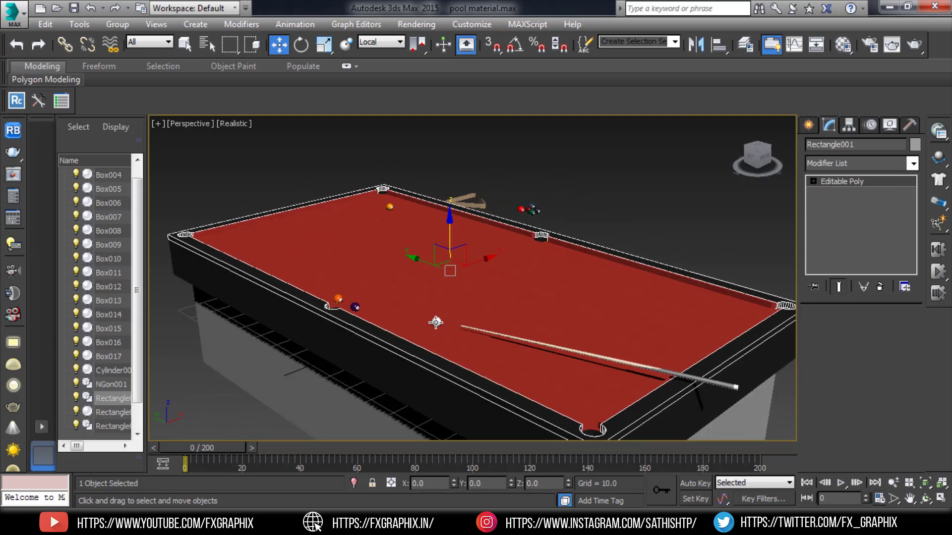
pyautogui.click(436, 323)
pyautogui.scroll(6, 461, 278)
pyautogui.scroll(-1, 449, 237)
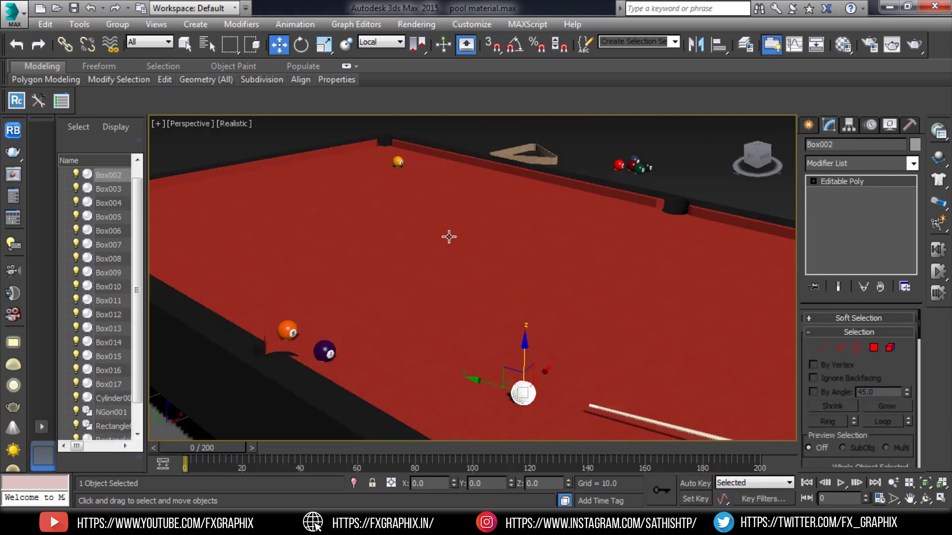
pyautogui.keyDown('ctrl'); pyautogui.click(395, 161); pyautogui.keyUp('ctrl')
pyautogui.keyDown('ctrl'); pyautogui.click(288, 331); pyautogui.keyUp('ctrl')
pyautogui.keyDown('ctrl'); pyautogui.click(324, 352); pyautogui.keyUp('ctrl')
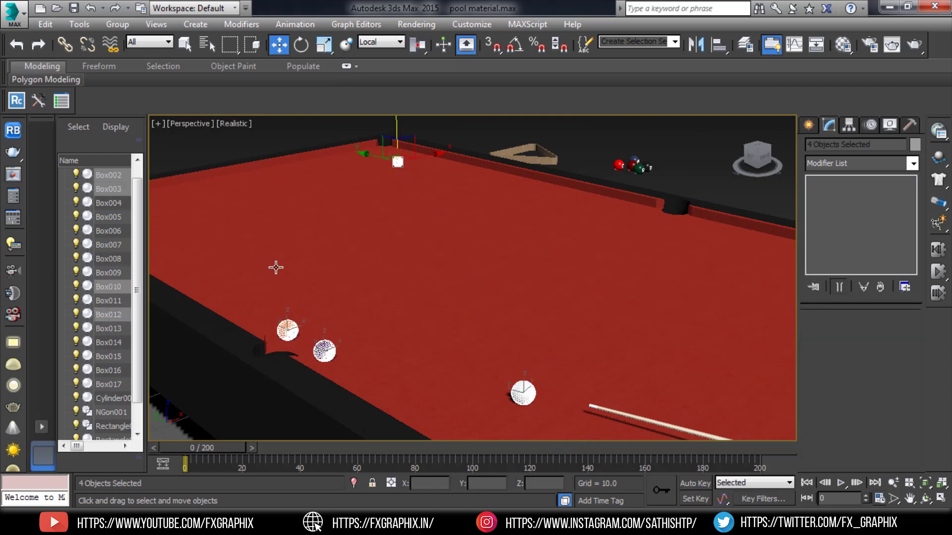
pyautogui.keyDown('alt'); pyautogui.moveTo(275, 267); pyautogui.dragTo(280, 240, button='middle'); pyautogui.keyUp('alt')
pyautogui.scroll(-5, 308, 267)
pyautogui.keyDown('alt'); pyautogui.moveTo(330, 293); pyautogui.dragTo(361, 317, button='middle'); pyautogui.keyUp('alt')
pyautogui.scroll(5, 360, 317)
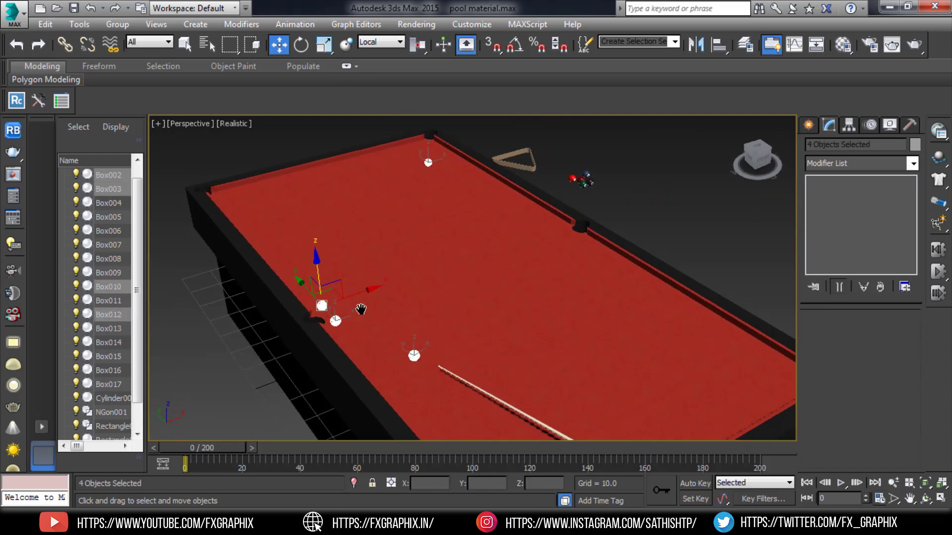
pyautogui.click(939, 159)
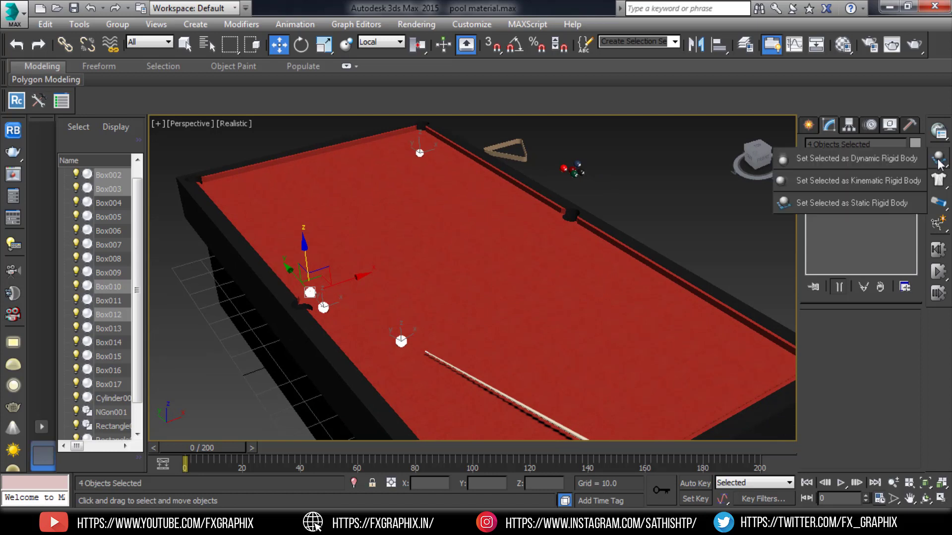
pyautogui.click(866, 162)
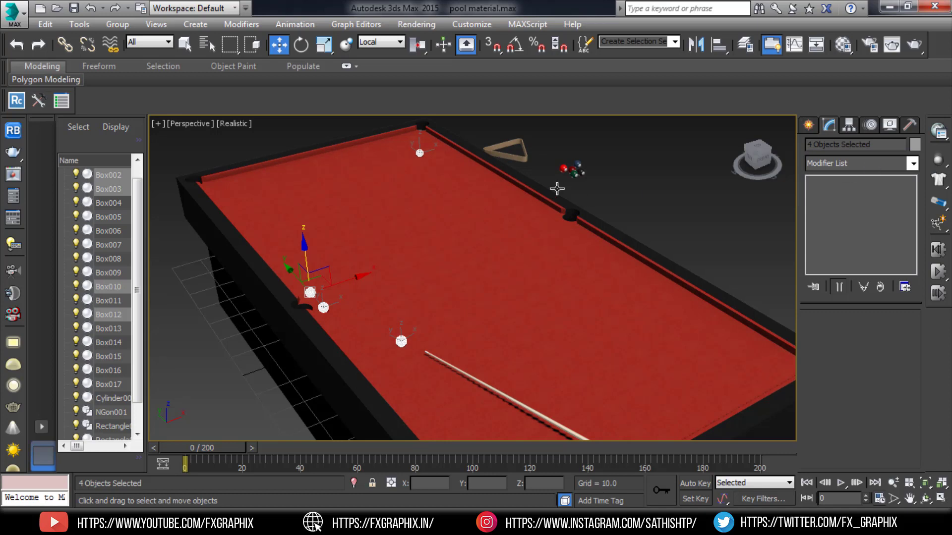
# - Examine the white ball's mesh and convex collision shape up close in wireframe
pyautogui.click(593, 189)
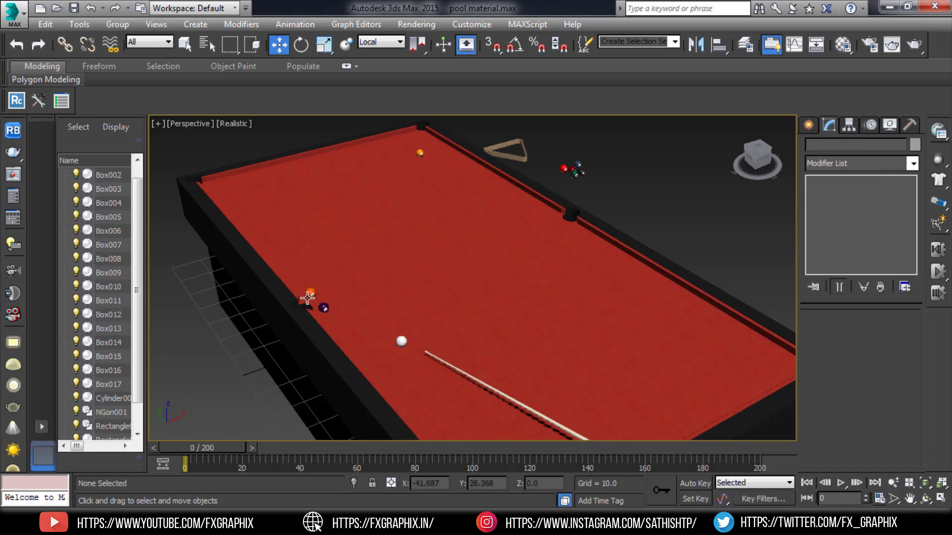
pyautogui.click(313, 291)
pyautogui.scroll(6, 331, 307)
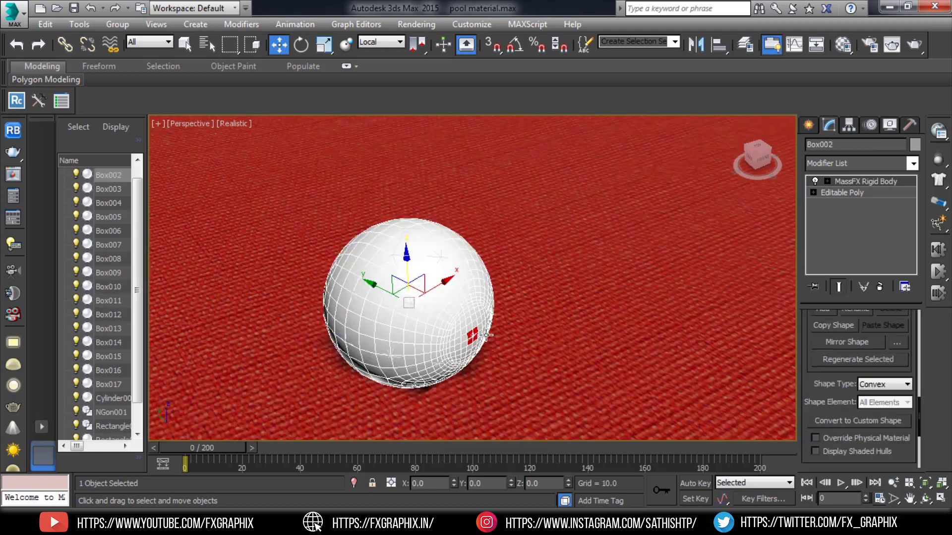
pyautogui.click(234, 123)
pyautogui.click(287, 234)
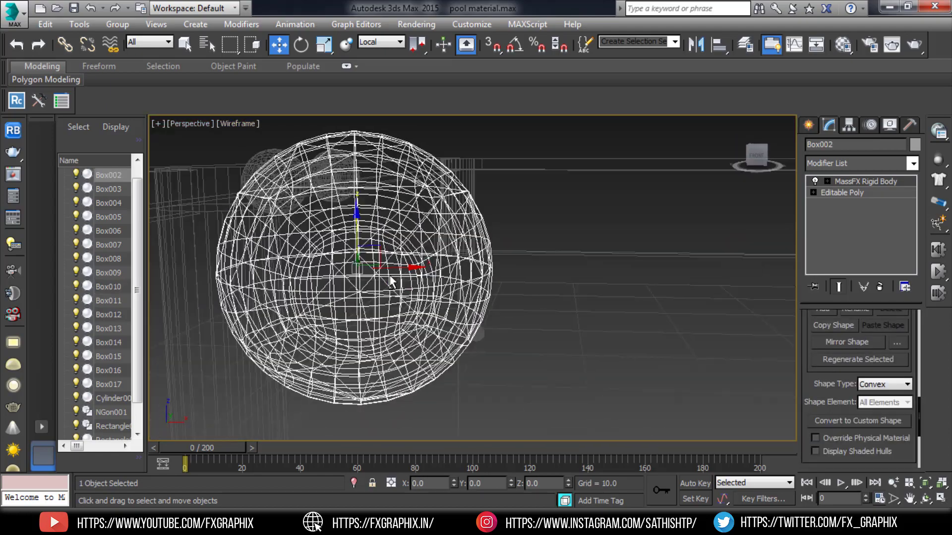
pyautogui.press('e')
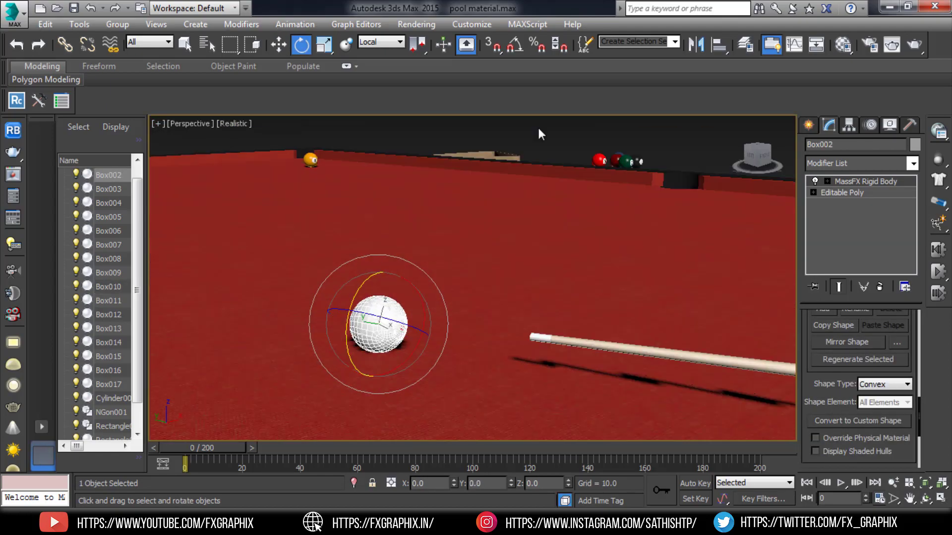
# - Set the animated cue stick as a kinematic rigid body
pyautogui.click(600, 360)
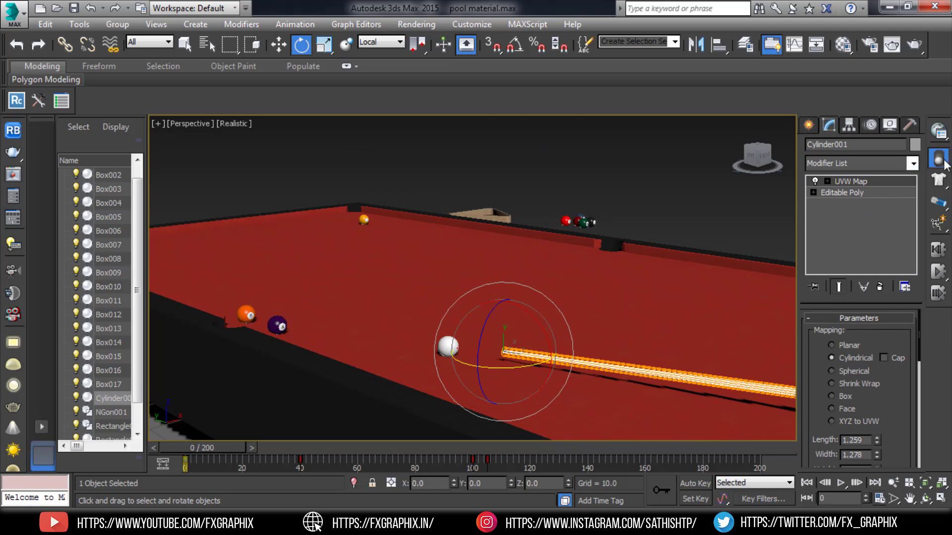
pyautogui.moveTo(945, 164); pyautogui.dragTo(814, 182)
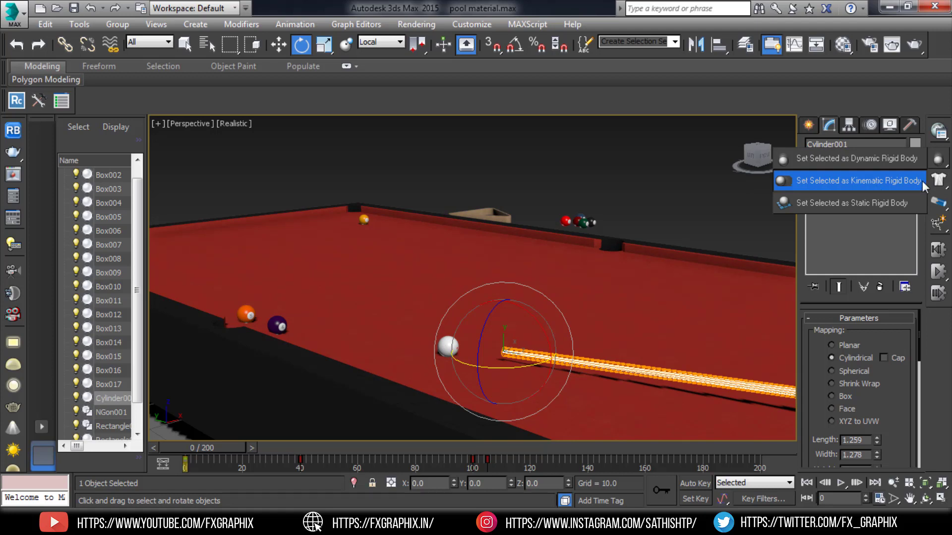
pyautogui.moveTo(915, 181); pyautogui.dragTo(915, 181)
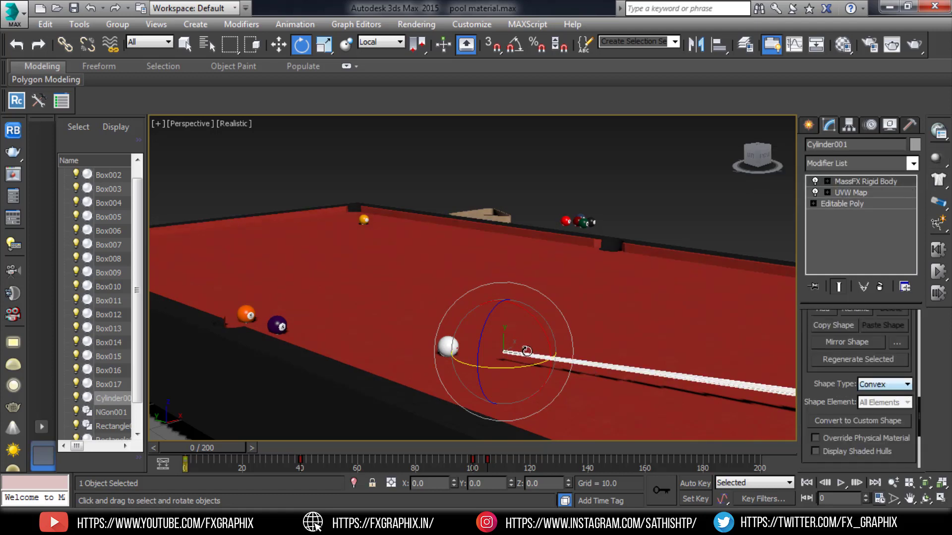
# - Run the MassFX simulation to check the cue strike and reset it to frame 0
pyautogui.moveTo(459, 360); pyautogui.dragTo(592, 350, button='middle')
pyautogui.scroll(2, 417, 344)
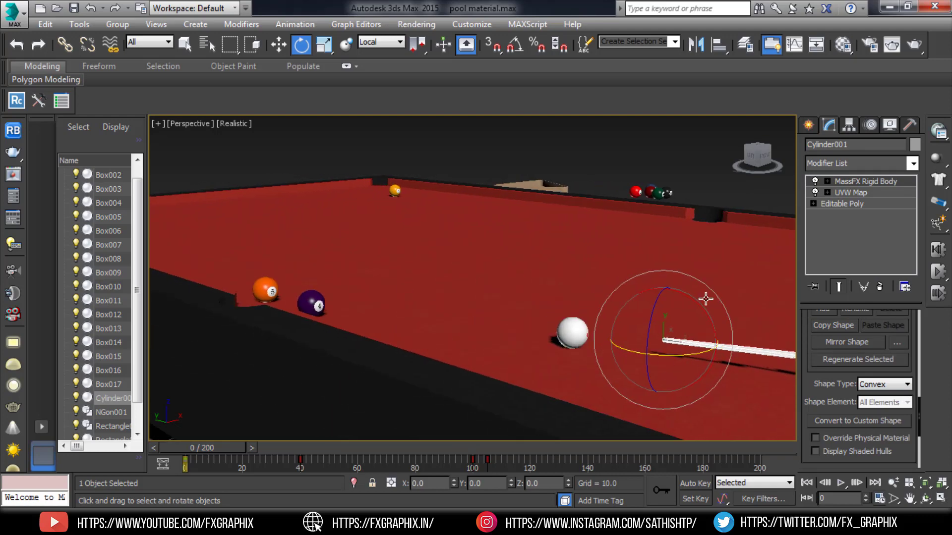
pyautogui.scroll(-3, 264, 288)
pyautogui.moveTo(264, 290); pyautogui.dragTo(472, 332, button='middle')
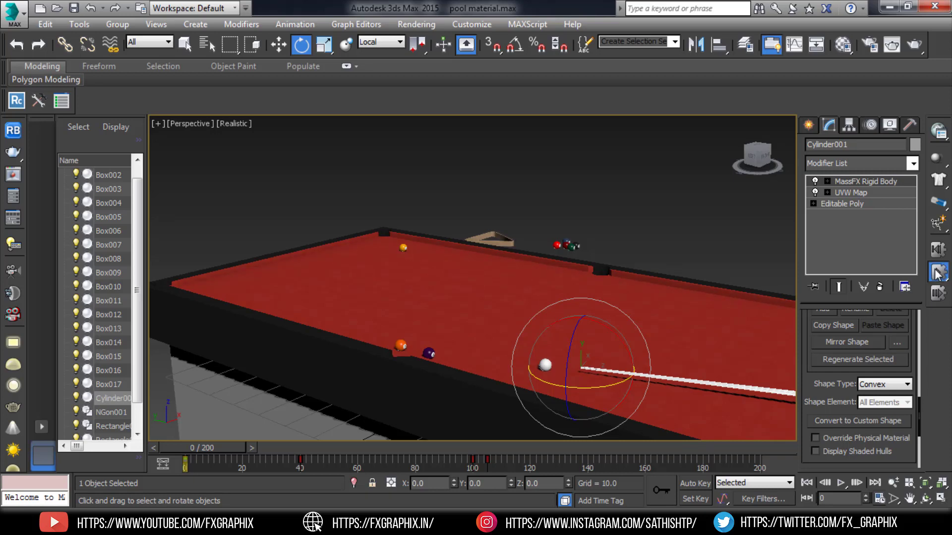
pyautogui.press('/')
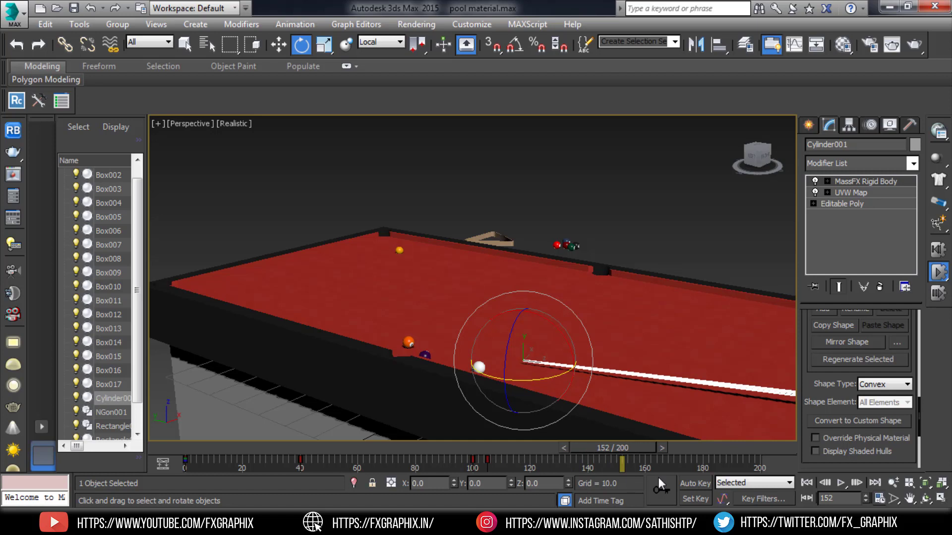
pyautogui.click(938, 250)
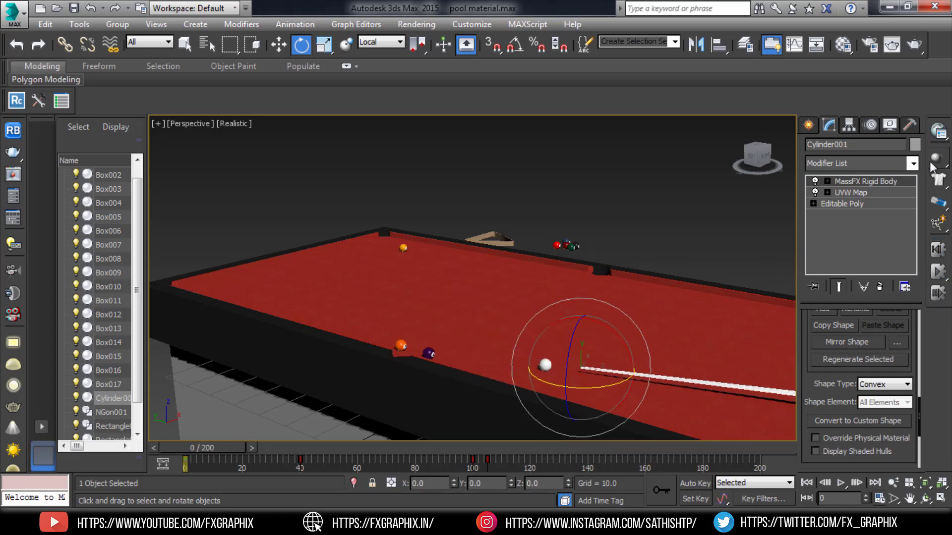
# - Set the MassFX scene's rigid body substeps to 10 and solver iterations to 50
pyautogui.click(945, 131)
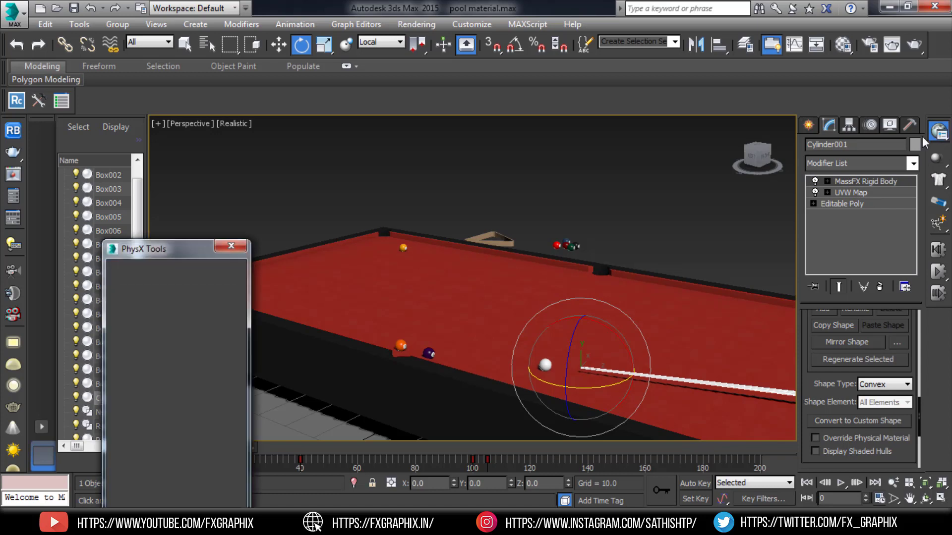
pyautogui.moveTo(156, 245); pyautogui.dragTo(166, 136)
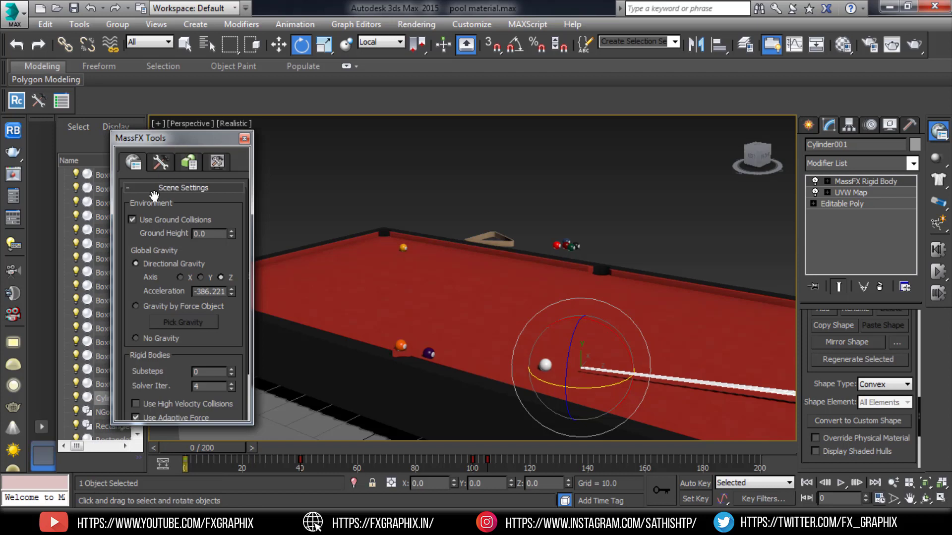
pyautogui.scroll(-3, 227, 253)
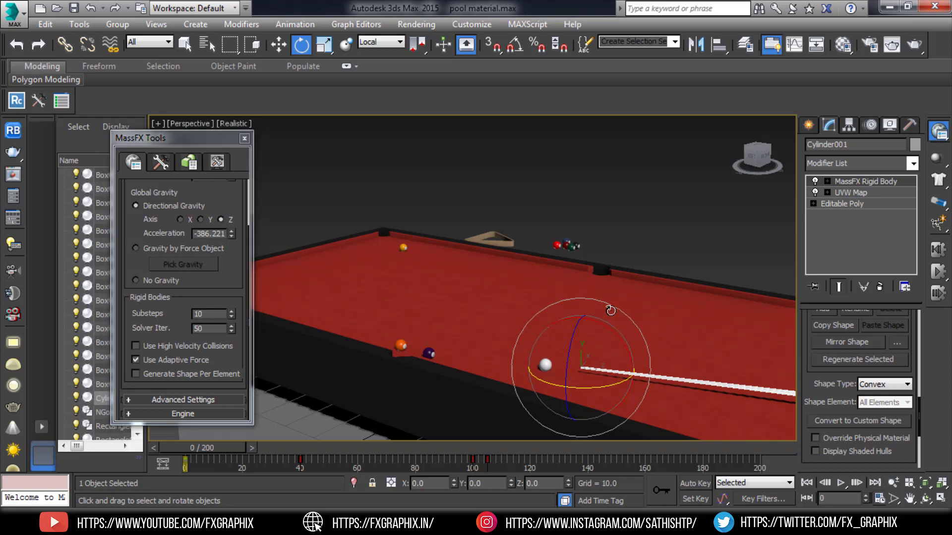
pyautogui.click(244, 139)
# - Move the purple number 4 ball away from the side pocket to about X -42.9, Y -3.0 on the table
pyautogui.keyDown('alt'); pyautogui.moveTo(502, 337); pyautogui.dragTo(376, 355, button='middle'); pyautogui.keyUp('alt')
pyautogui.moveTo(579, 327); pyautogui.dragTo(444, 337, button='middle')
pyautogui.scroll(5, 450, 332)
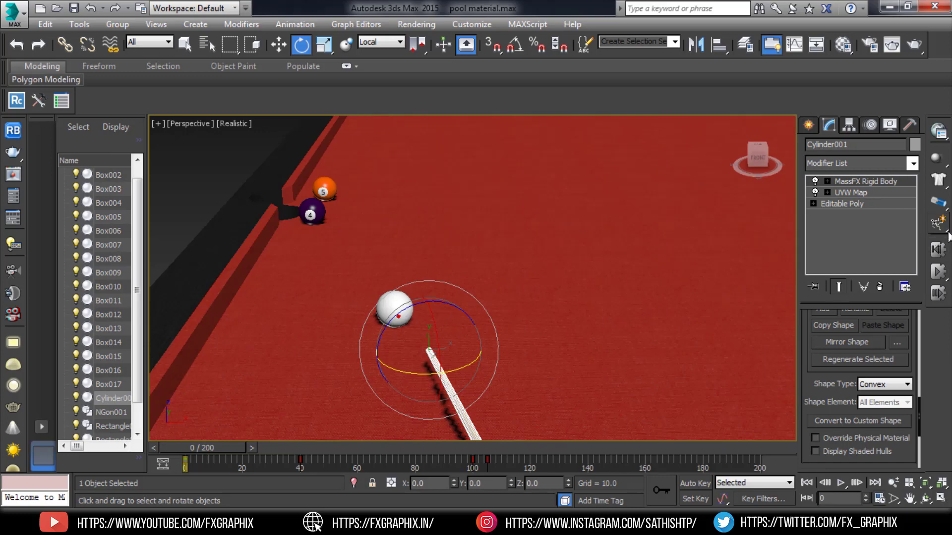
pyautogui.click(312, 212)
pyautogui.press('w')
pyautogui.hotkey('alt', 'w')
pyautogui.rightClick(386, 195)
pyautogui.hotkey('alt', 'w')
pyautogui.moveTo(358, 234); pyautogui.dragTo(382, 251)
pyautogui.hotkey('alt', 'w')
# - Lower the number 4 ball slightly to about Z 16.62 using a close wireframe front view, and restore the realistic perspective display
pyautogui.rightClick(609, 335)
pyautogui.press('z')
pyautogui.click(560, 288)
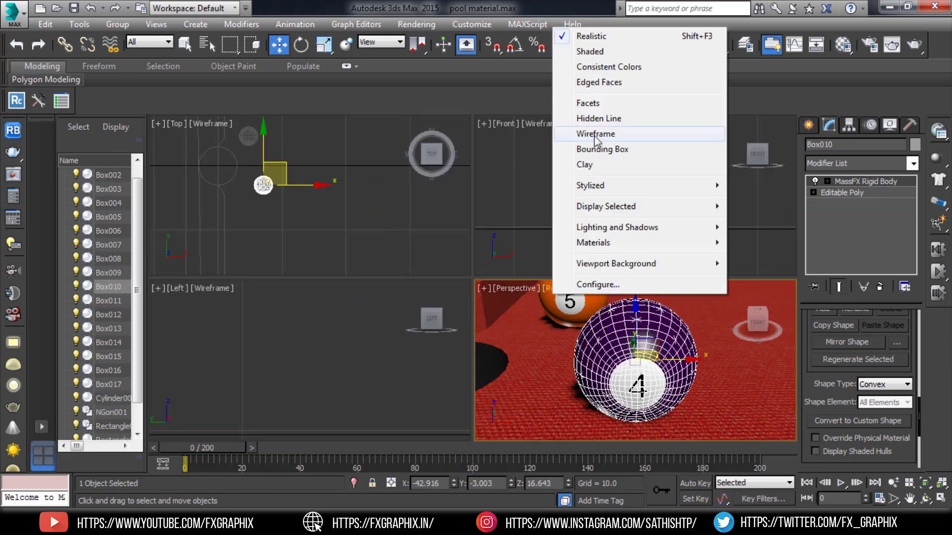
pyautogui.click(582, 131)
pyautogui.hotkey('alt', 'w')
pyautogui.press('e')
pyautogui.press('w')
pyautogui.moveTo(554, 322); pyautogui.dragTo(557, 241, button='middle')
pyautogui.press('f')
pyautogui.scroll(10, 411, 229)
pyautogui.moveTo(565, 144); pyautogui.dragTo(565, 148)
pyautogui.press('p')
pyautogui.click(233, 121)
pyautogui.click(255, 134)
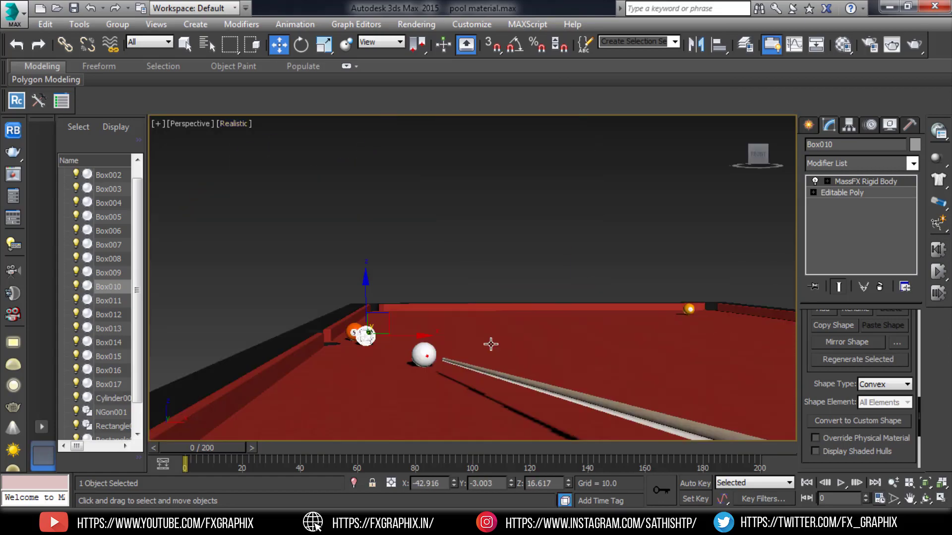
# - Run the MassFX simulation through frame 200 to check the shot with the repositioned number 4 ball, and reset it to frame 0
pyautogui.press('/')
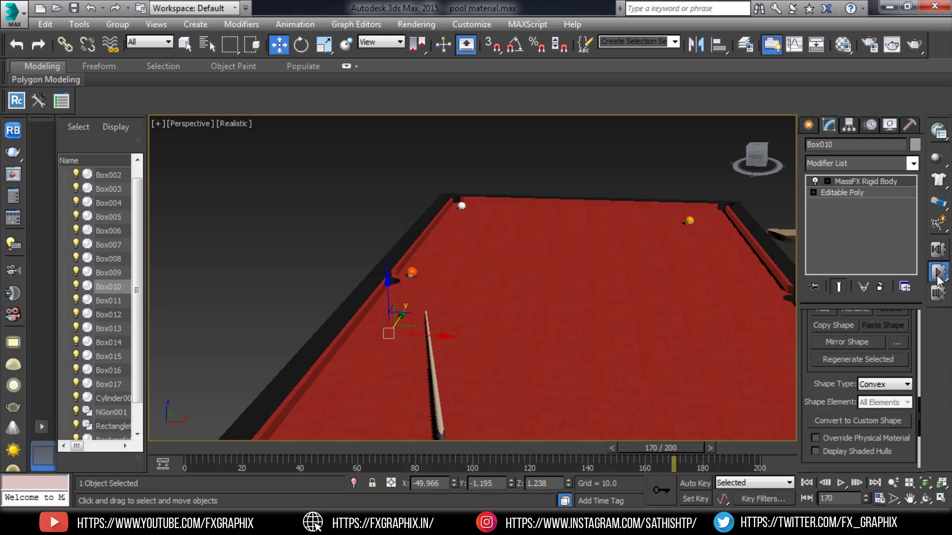
pyautogui.hotkey('alt', 'w')
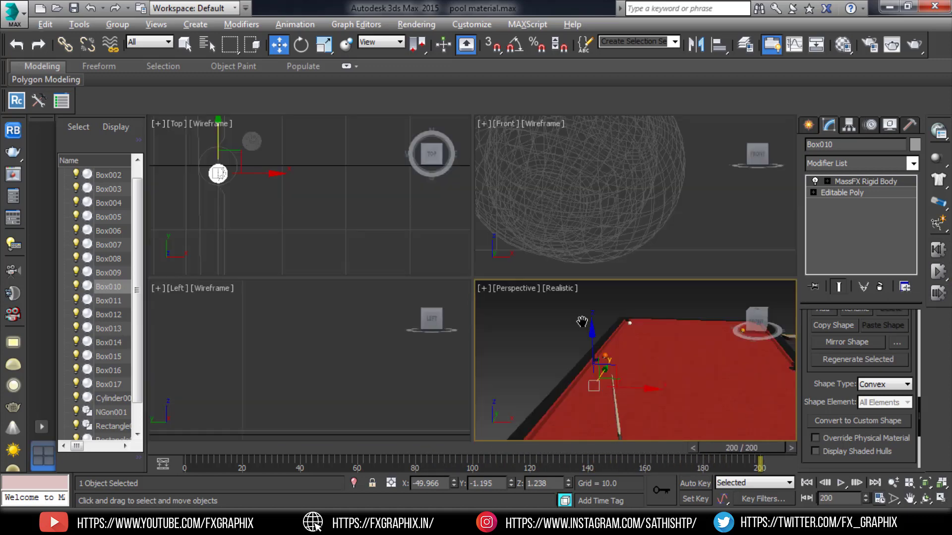
pyautogui.hotkey('alt', 'w')
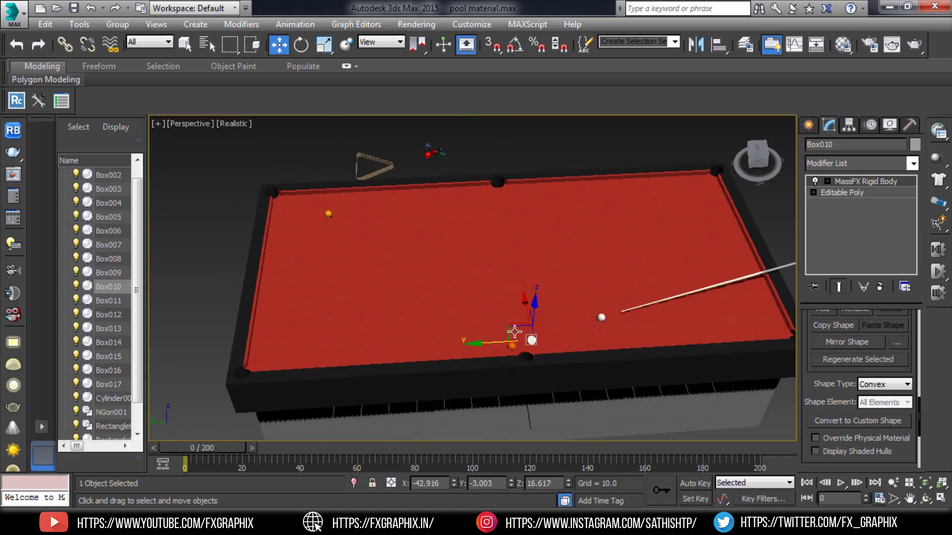
# - Bake the MassFX simulation of all rigid bodies into keyframes
pyautogui.moveTo(516, 334); pyautogui.dragTo(509, 324, button='middle')
pyautogui.click(937, 132)
pyautogui.click(161, 165)
pyautogui.click(203, 263)
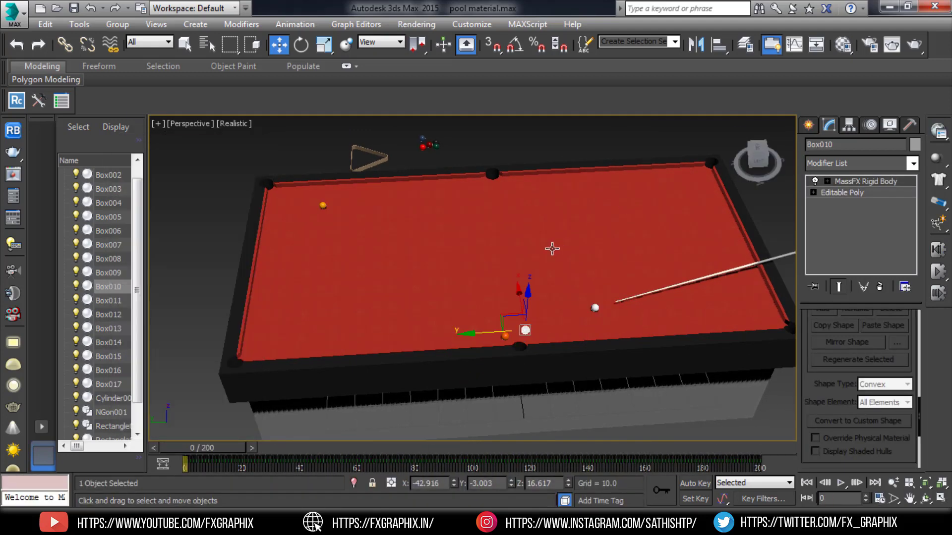
# - Play back the baked animation of the cue strike and ball collisions, and return the timeline to frame 0
pyautogui.keyDown('alt'); pyautogui.moveTo(552, 249); pyautogui.dragTo(854, 382, button='middle'); pyautogui.keyUp('alt')
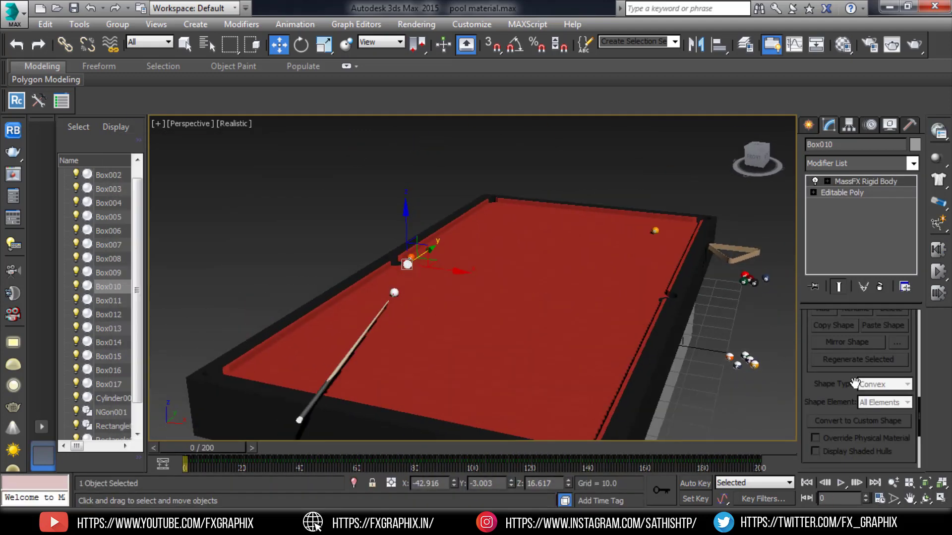
pyautogui.click(843, 483)
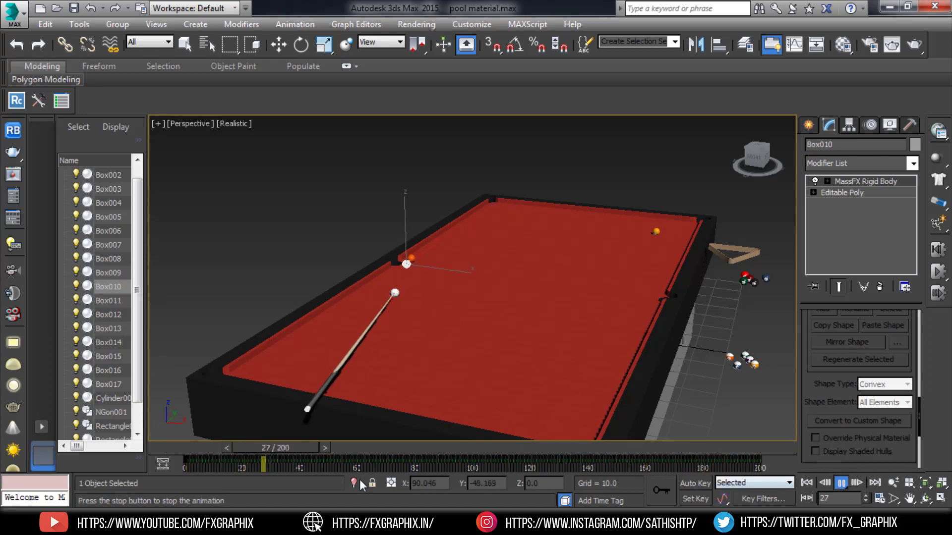
pyautogui.click(841, 488)
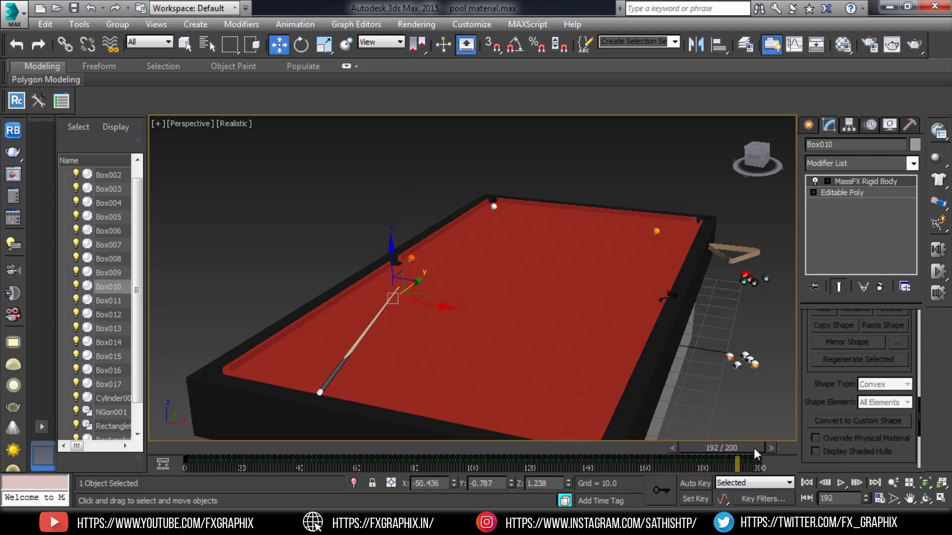
pyautogui.moveTo(754, 448); pyautogui.dragTo(215, 444)
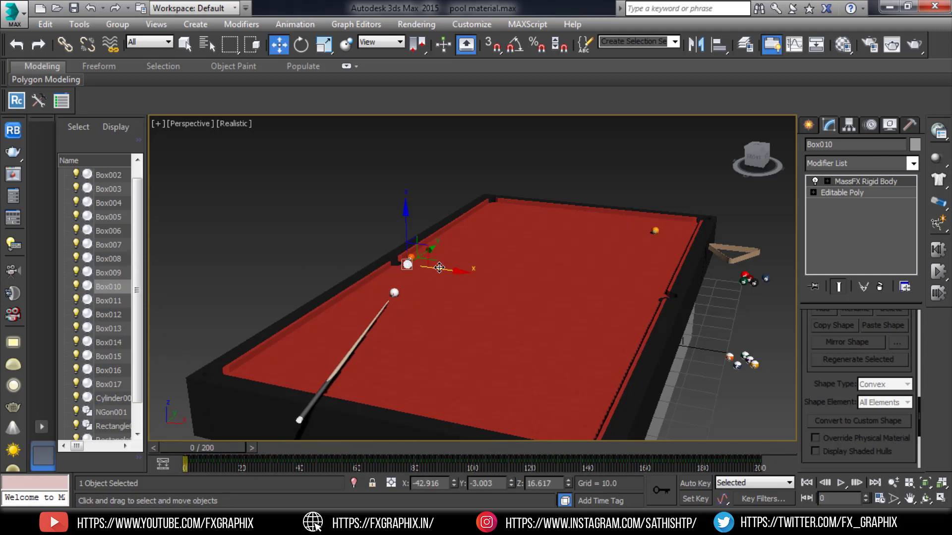